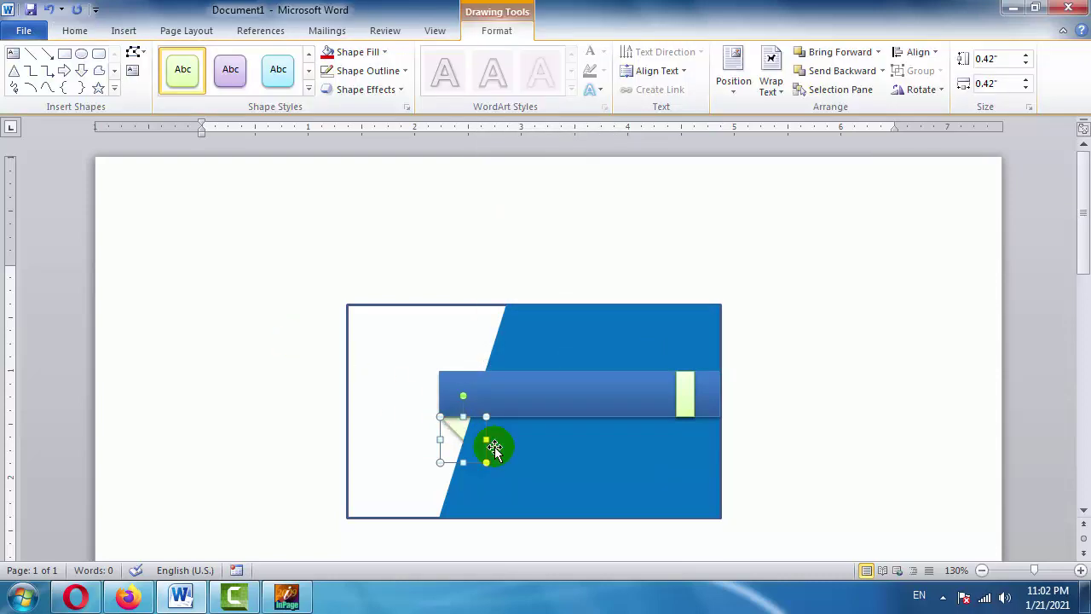
Insert a WordArt box reading 'Your text here' over the blue banner.
{"action": "left_click", "coordinate": [692, 223]}
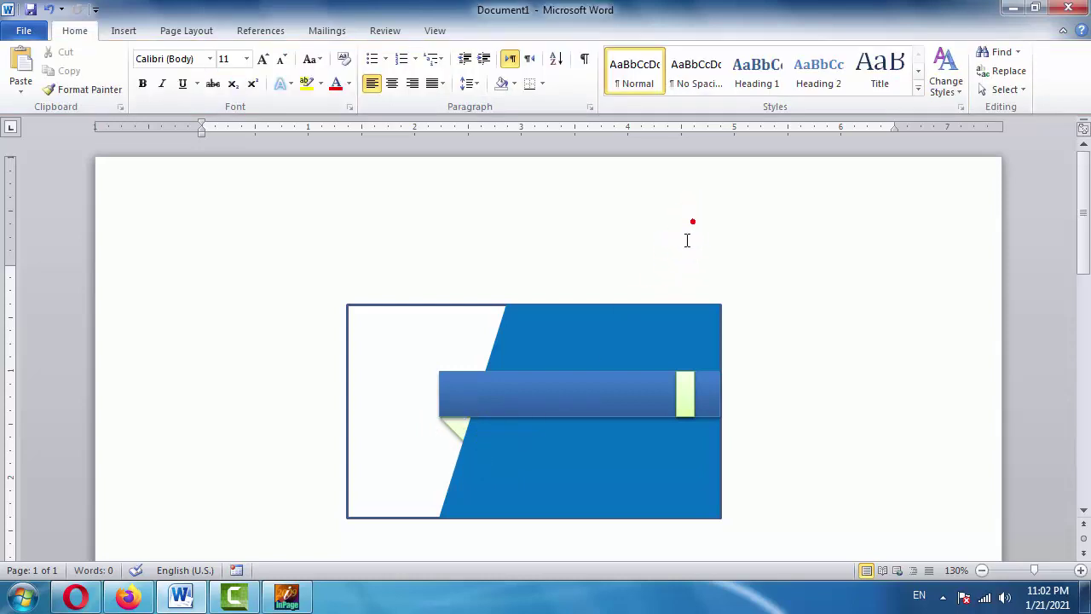
{"action": "left_click", "coordinate": [593, 393]}
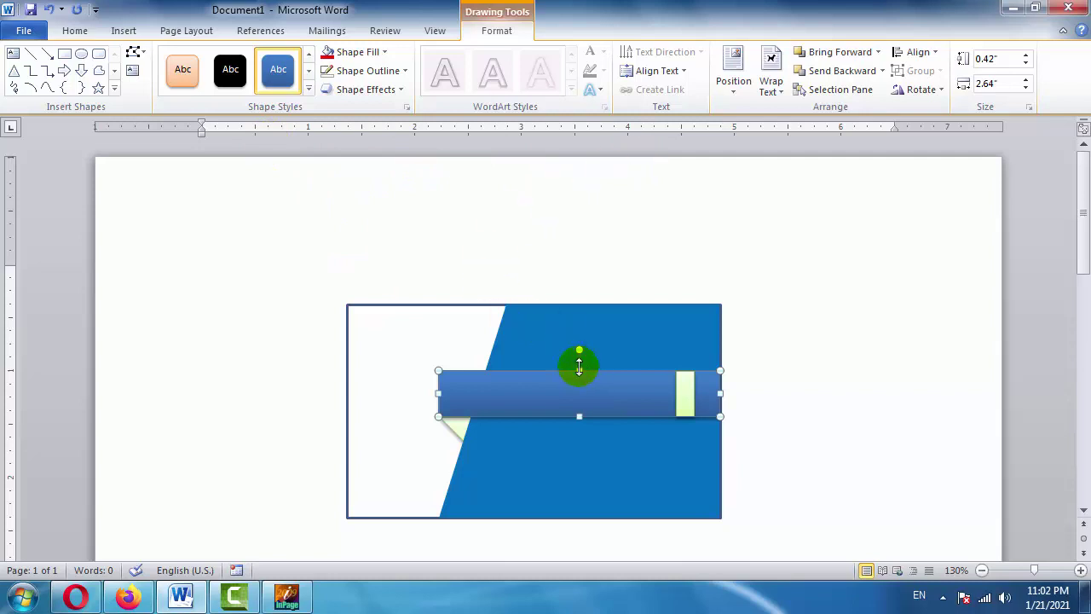
{"action": "left_click", "coordinate": [125, 31]}
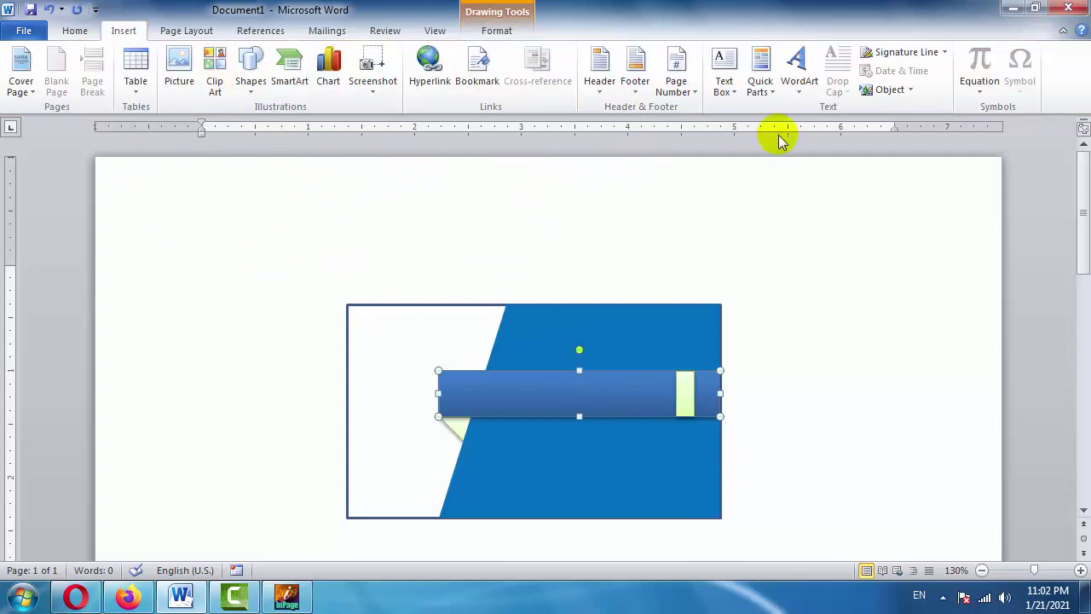
{"action": "left_click", "coordinate": [797, 70]}
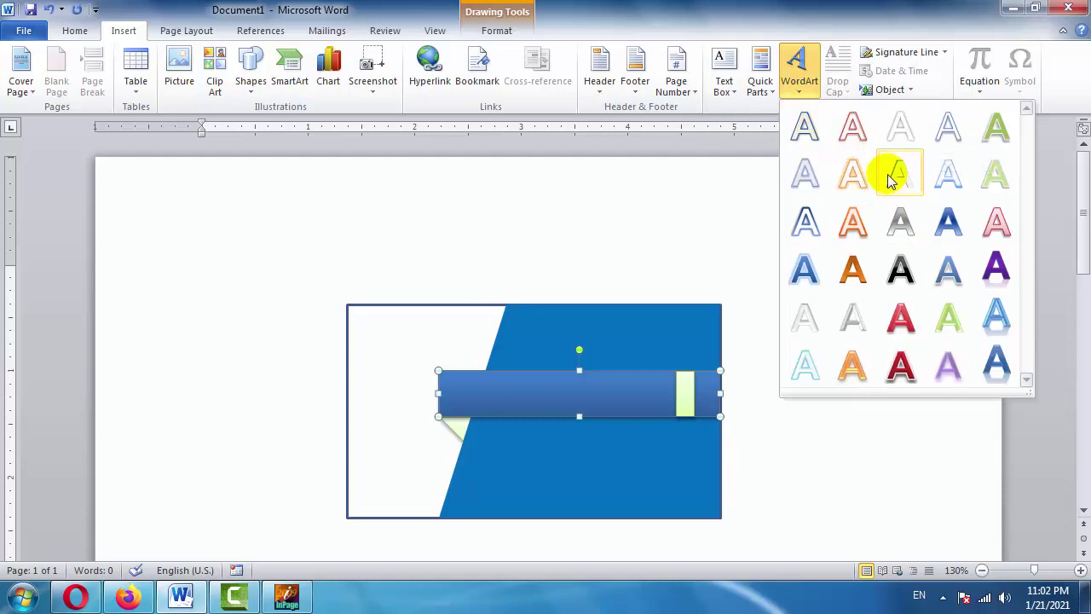
{"action": "left_click", "coordinate": [855, 214]}
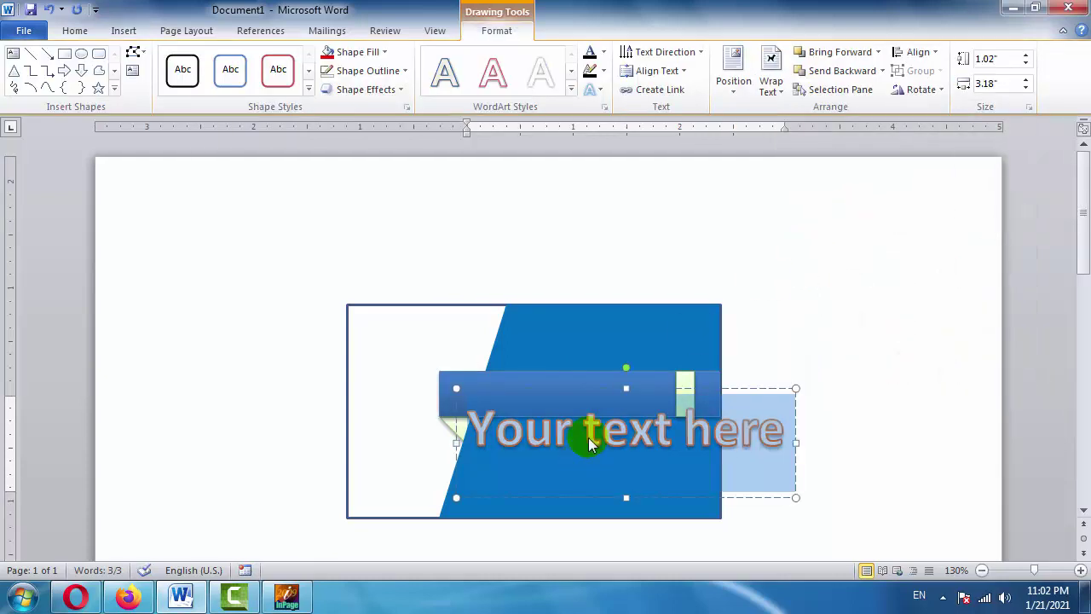
Replace the WordArt placeholder with 'Mian Studio' and shrink its box slightly.
{"action": "left_click", "coordinate": [579, 433]}
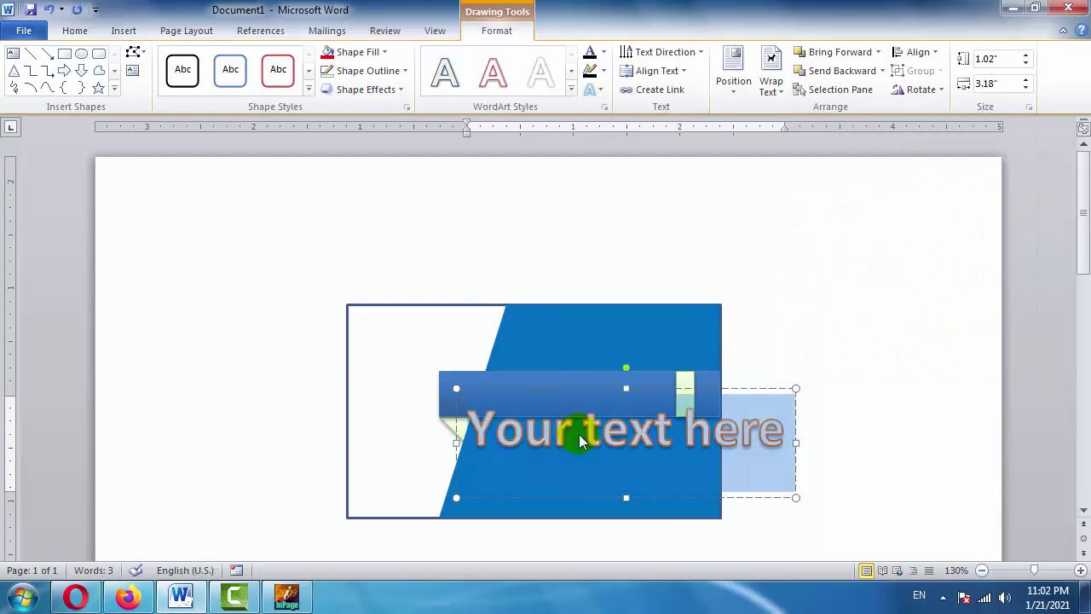
{"action": "type", "text": "Mian"}
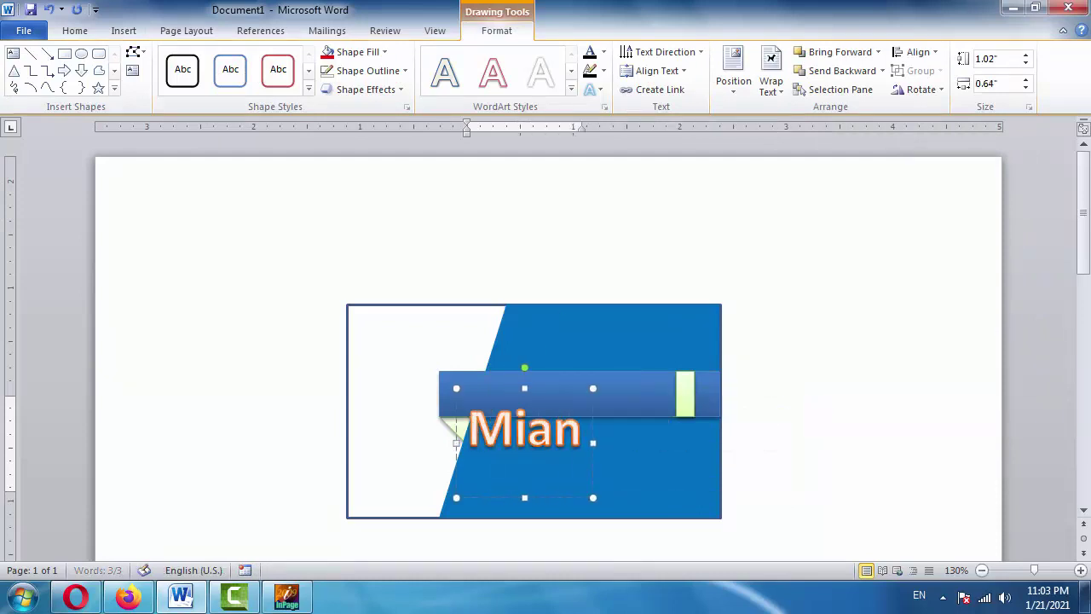
{"action": "type", "text": " Studio"}
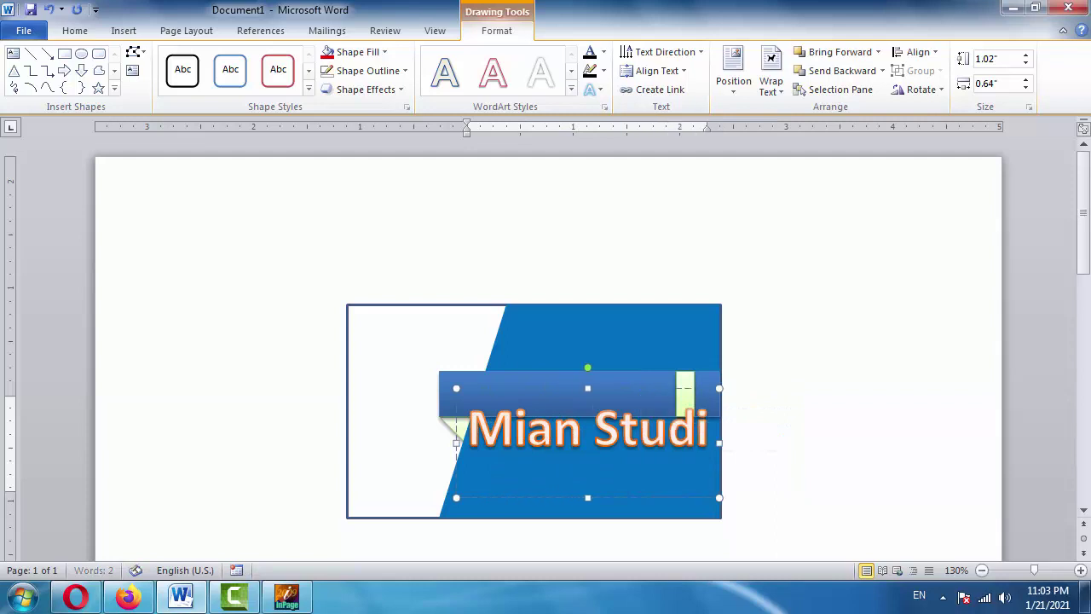
{"action": "key", "text": "Escape"}
{"action": "key", "text": "ctrl+bracketleft"}
{"action": "key", "text": "ctrl+bracketleft"}
{"action": "key", "text": "ctrl+bracketleft"}
{"action": "key", "text": "ctrl+bracketleft"}
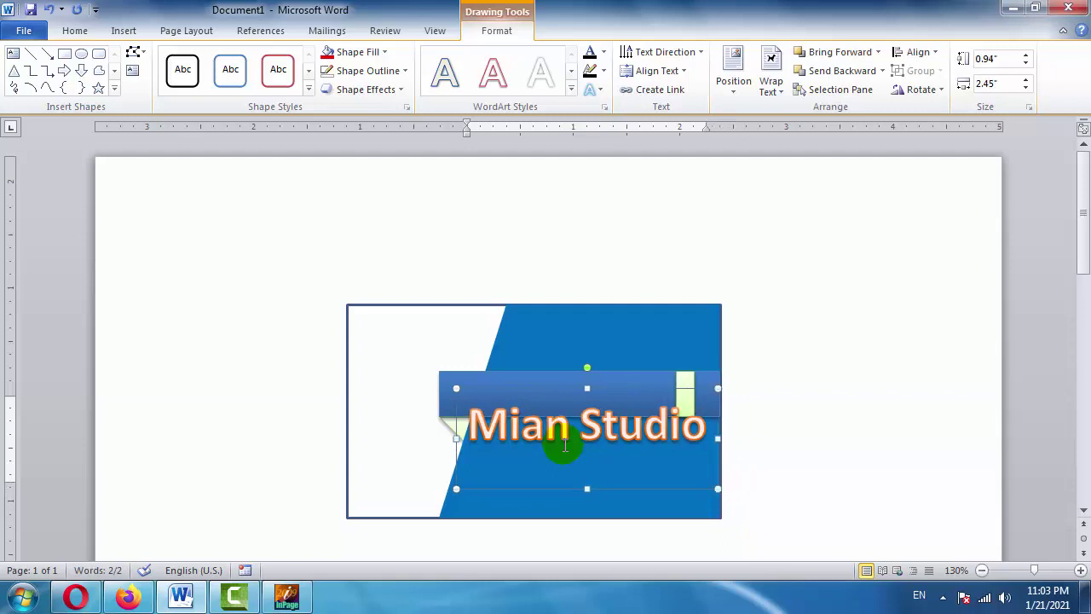
Set Mian Studio to 26 pt and reposition the blue banner behind it.
{"action": "left_click", "coordinate": [75, 32]}
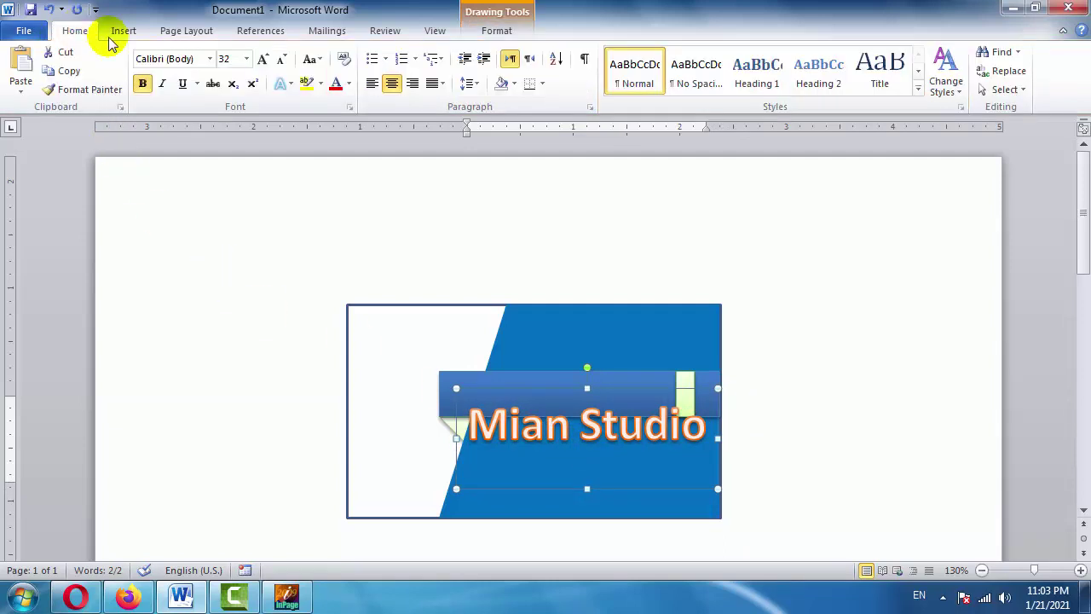
{"action": "left_click", "coordinate": [283, 65]}
{"action": "left_click", "coordinate": [283, 65]}
{"action": "left_click", "coordinate": [283, 66]}
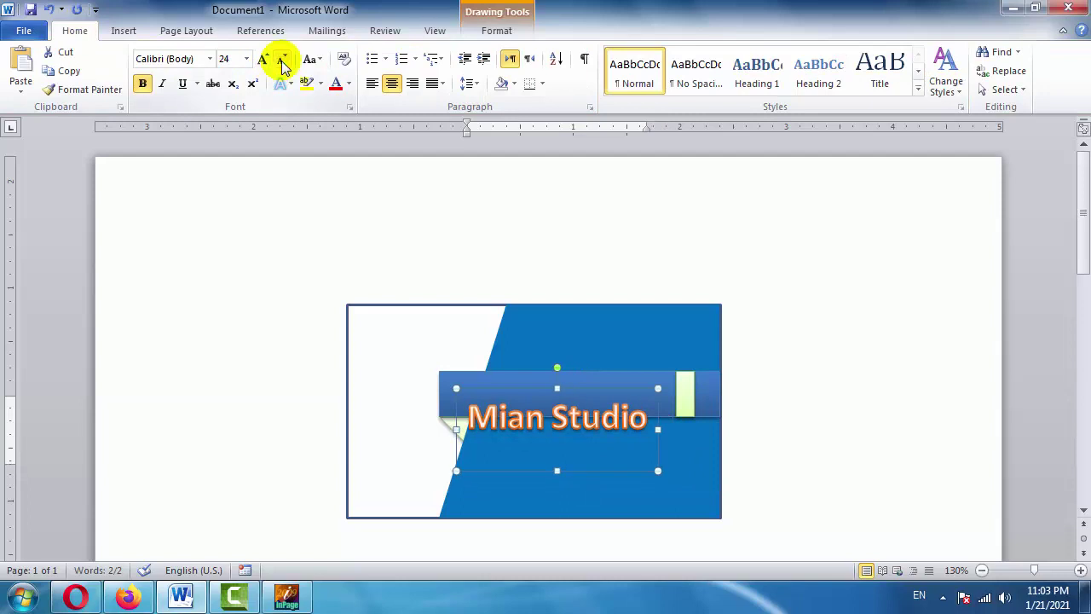
{"action": "left_click", "coordinate": [263, 63]}
{"action": "left_click", "coordinate": [262, 63]}
{"action": "left_click", "coordinate": [263, 63]}
{"action": "left_click", "coordinate": [263, 63]}
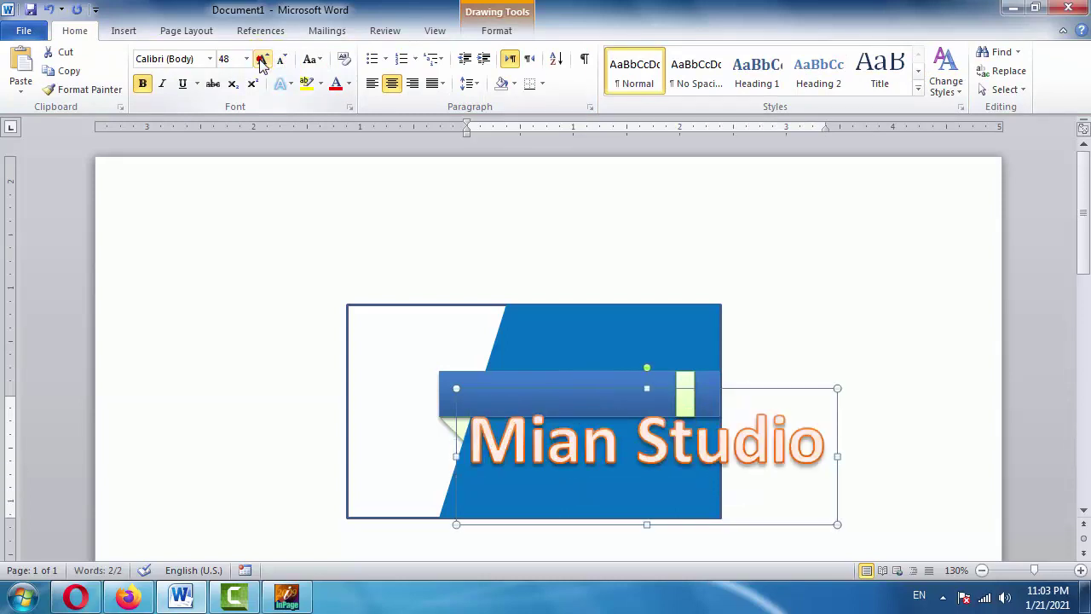
{"action": "left_click", "coordinate": [283, 65]}
{"action": "left_click", "coordinate": [283, 66]}
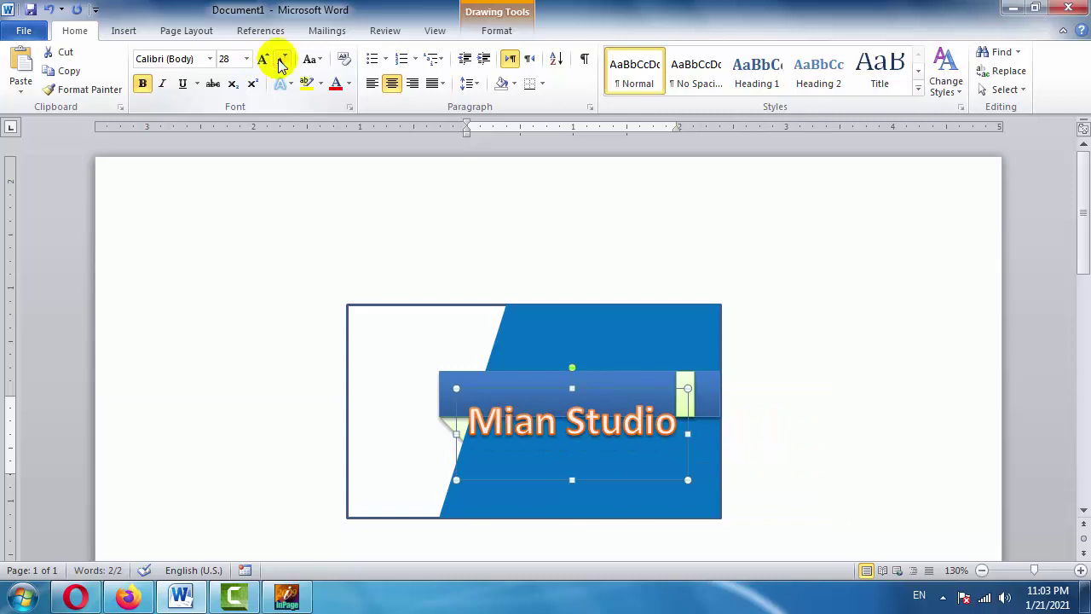
{"action": "left_click", "coordinate": [283, 66]}
{"action": "left_click", "coordinate": [604, 383]}
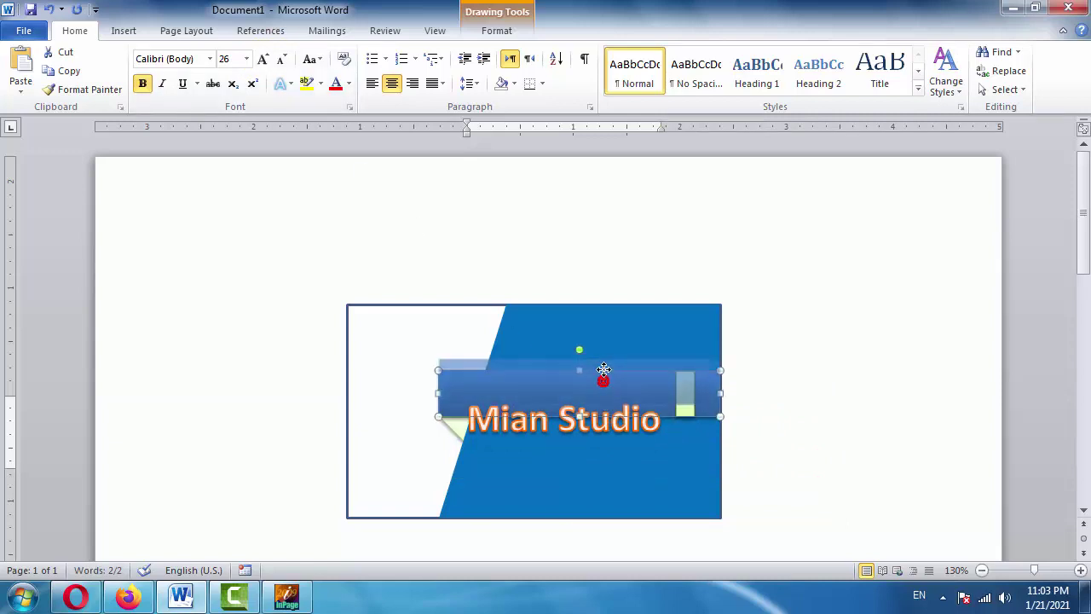
{"action": "left_click_drag", "start_coordinate": [603, 370], "coordinate": [639, 365]}
Clear Mian Studio's WordArt formatting to plain 11 pt text and move it to the card's lower right.
{"action": "left_click", "coordinate": [609, 438]}
{"action": "key", "text": "Up"}
{"action": "key", "text": "Up"}
{"action": "key", "text": "Up"}
{"action": "key", "text": "Up"}
{"action": "key", "text": "Up"}
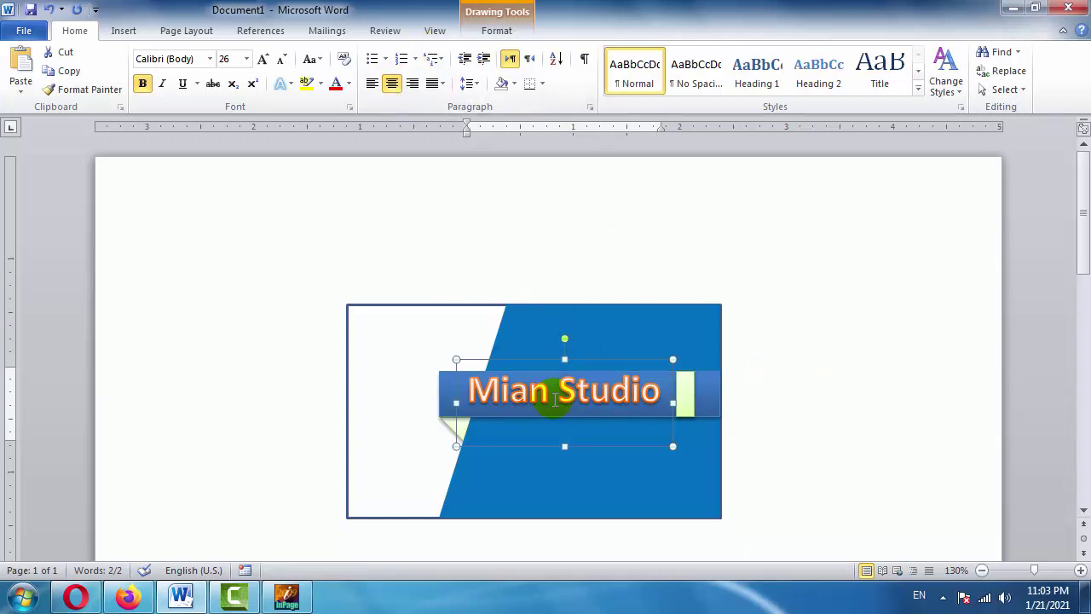
{"action": "left_click", "coordinate": [344, 60]}
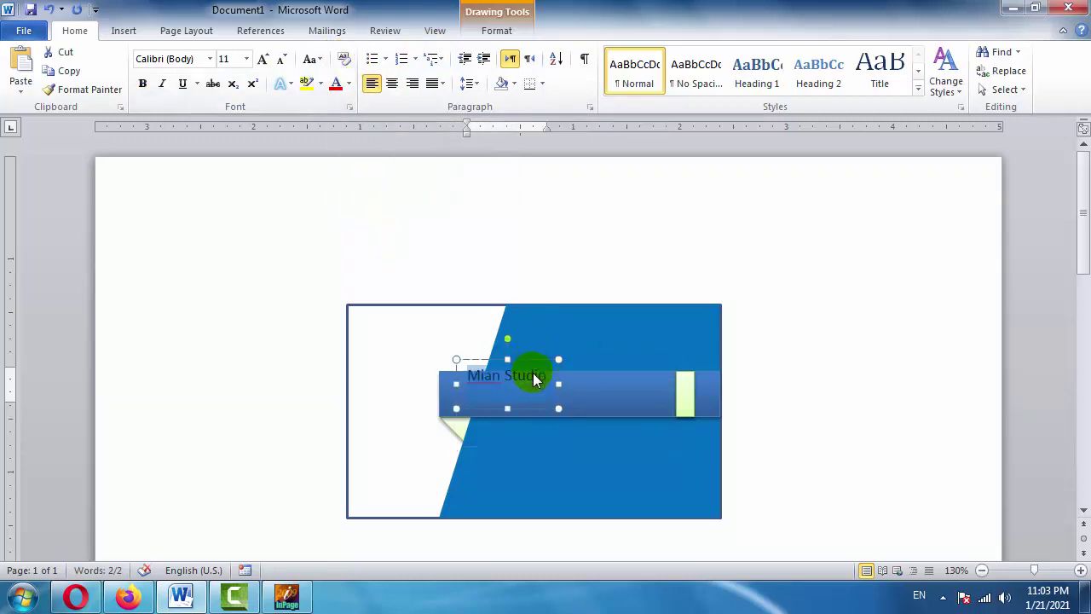
{"action": "left_click", "coordinate": [515, 375]}
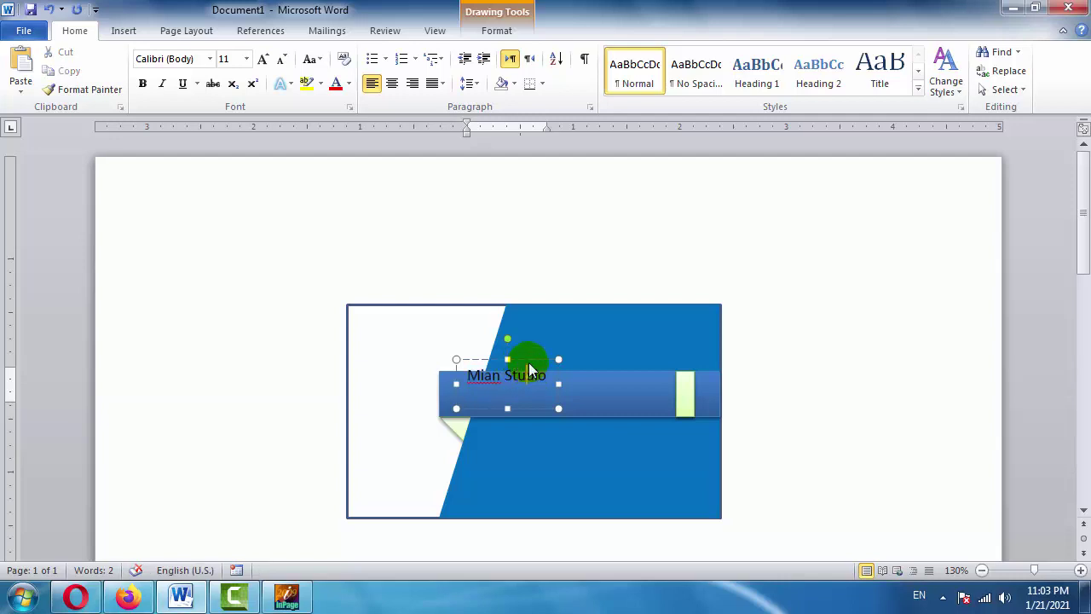
{"action": "left_click_drag", "start_coordinate": [527, 365], "coordinate": [616, 467]}
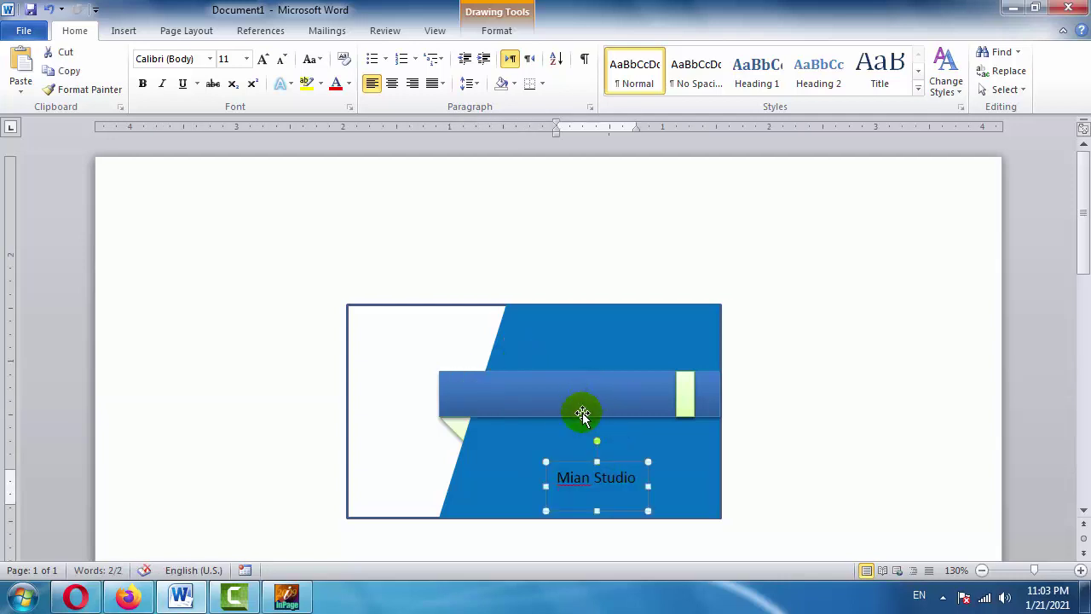
Copy the Mian Studio text and paste it as text inside the blue banner.
{"action": "right_click", "coordinate": [606, 478]}
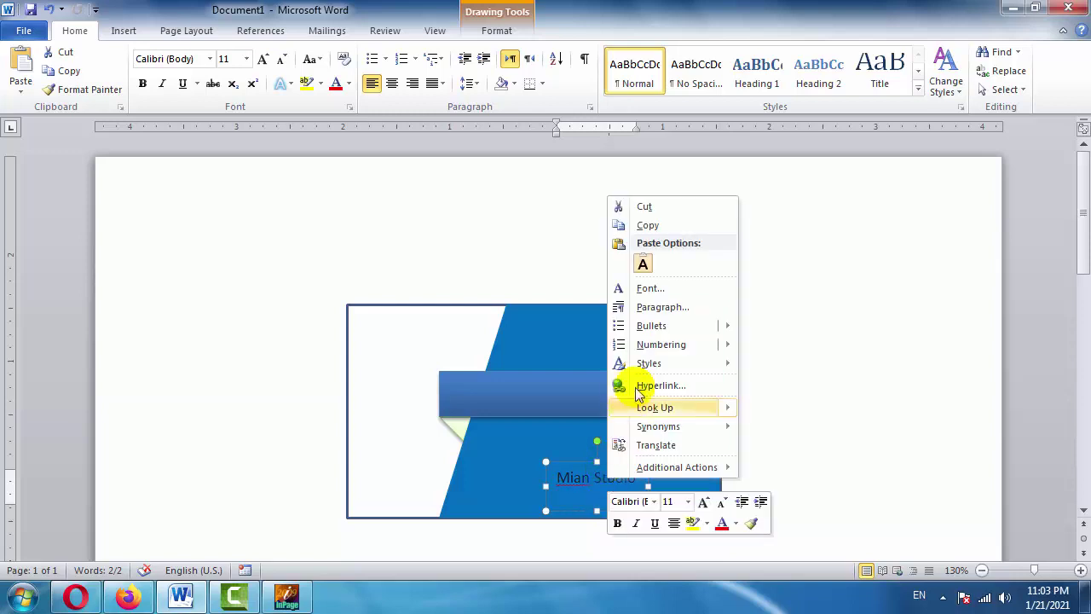
{"action": "left_click", "coordinate": [648, 225]}
{"action": "left_click", "coordinate": [605, 392]}
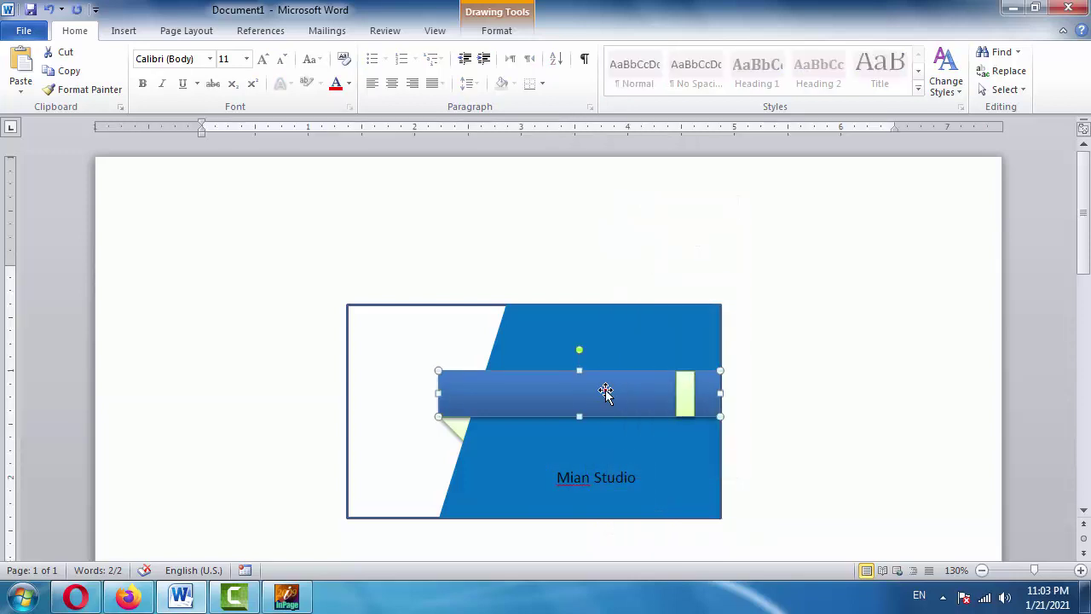
{"action": "right_click", "coordinate": [605, 392]}
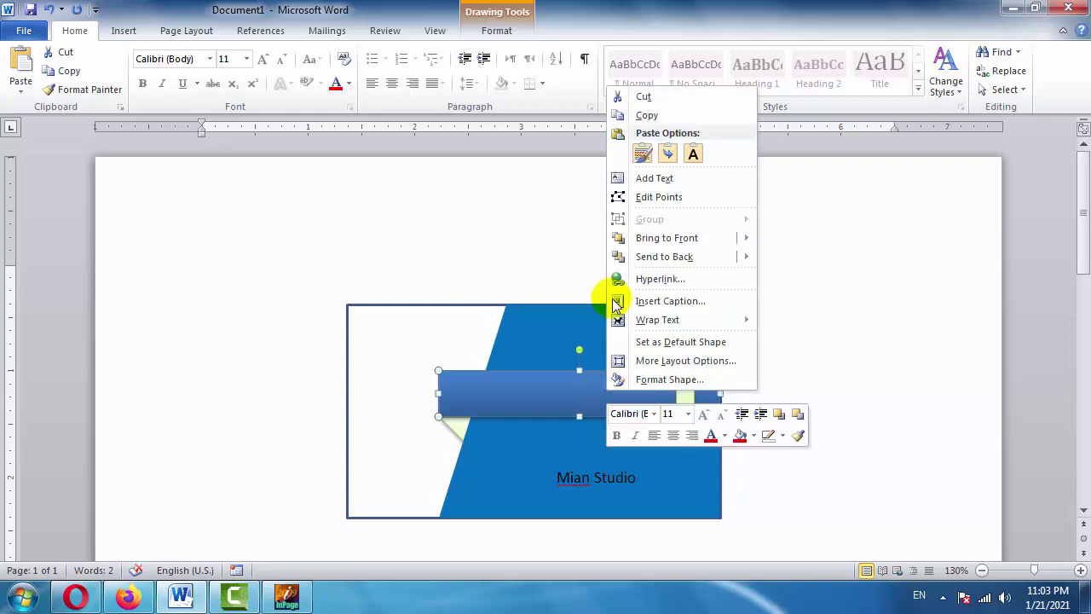
{"action": "left_click", "coordinate": [654, 178]}
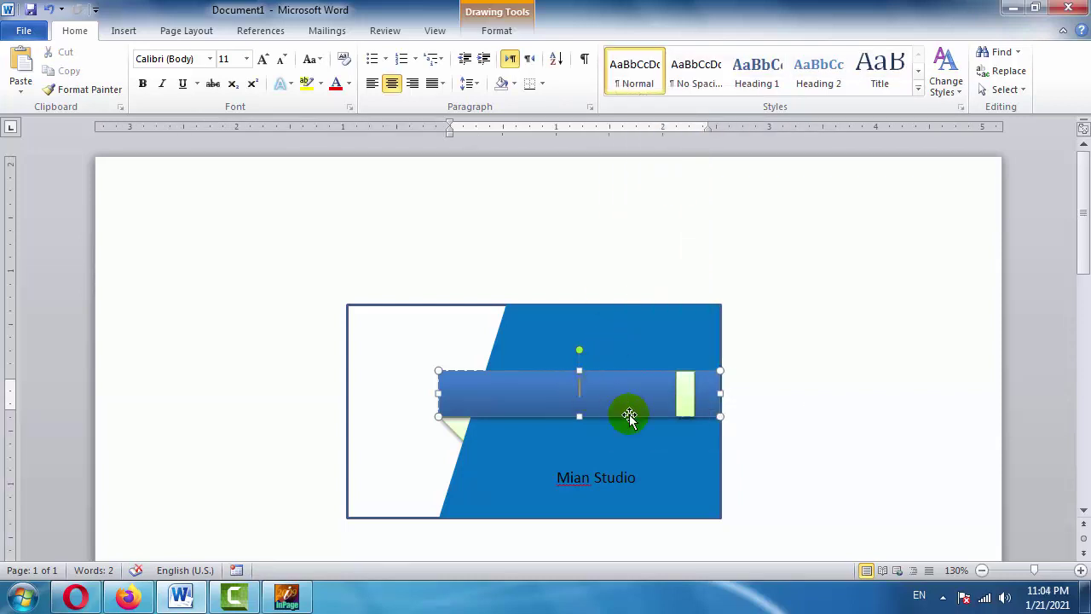
{"action": "key", "text": "ctrl+v"}
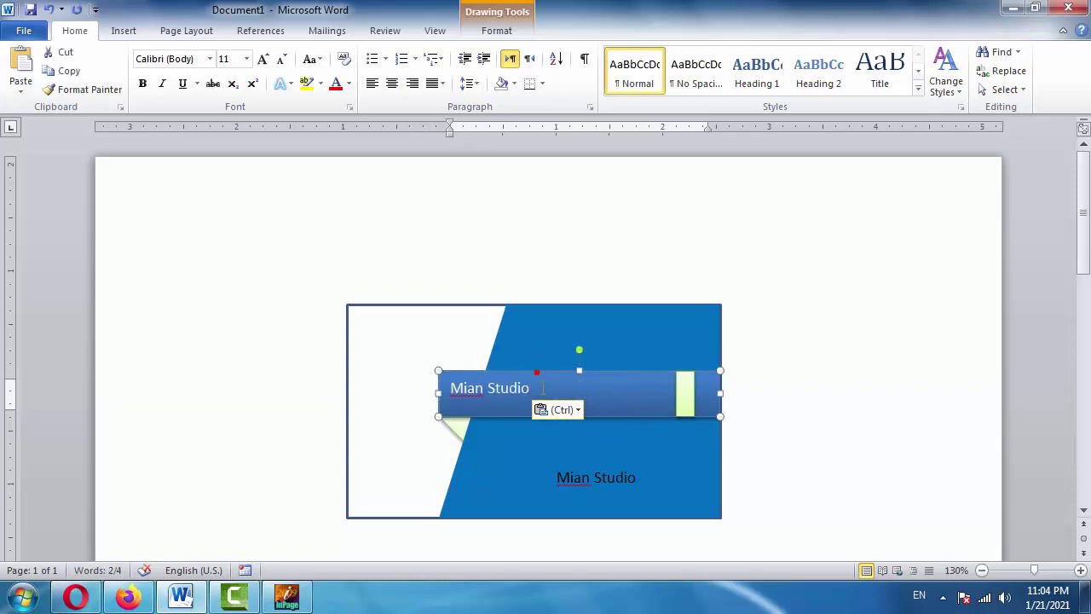
Make the banner's Mian Studio text 18 pt and centre it.
{"action": "double_click", "coordinate": [516, 388]}
{"action": "triple_click", "coordinate": [517, 388]}
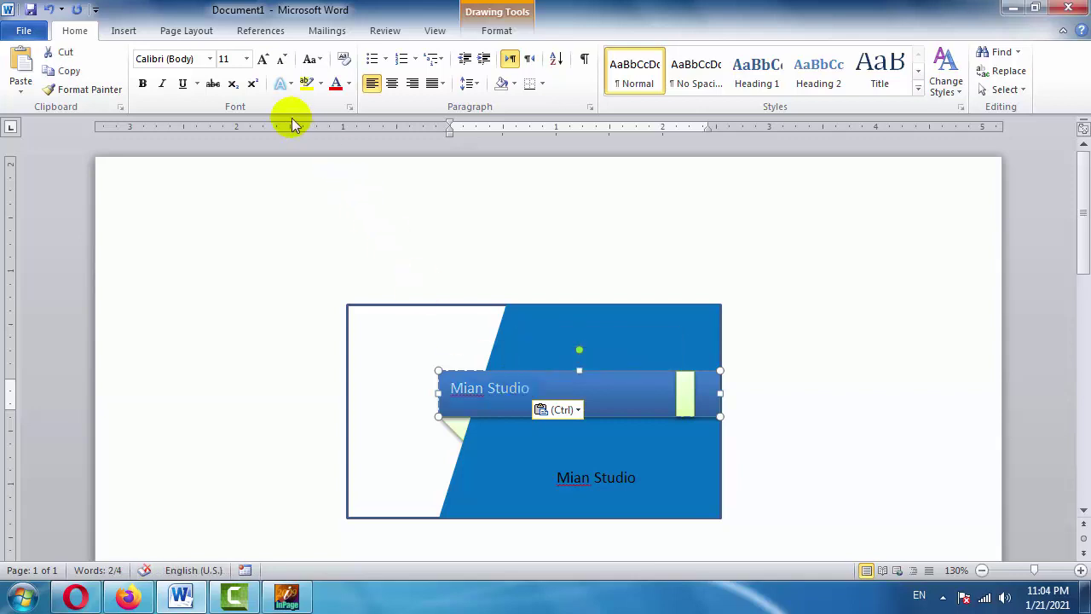
{"action": "left_click", "coordinate": [264, 59]}
{"action": "left_click", "coordinate": [264, 59]}
{"action": "left_click", "coordinate": [264, 59]}
{"action": "left_click", "coordinate": [264, 59]}
{"action": "left_click", "coordinate": [264, 59]}
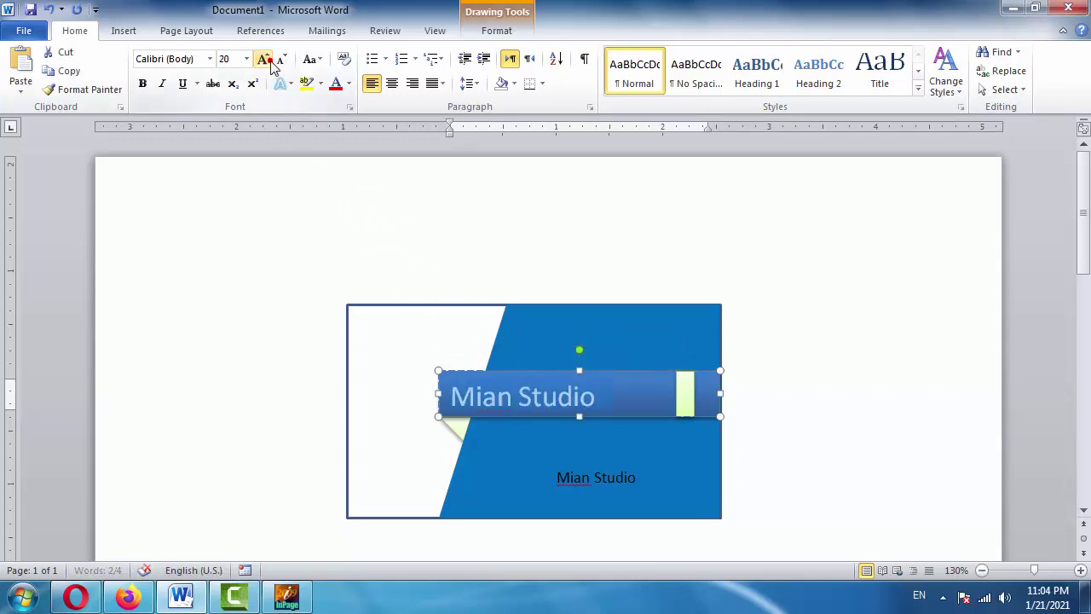
{"action": "left_click", "coordinate": [282, 60]}
{"action": "left_click", "coordinate": [282, 60]}
{"action": "left_click", "coordinate": [283, 60]}
{"action": "left_click", "coordinate": [264, 59]}
{"action": "left_click", "coordinate": [264, 59]}
{"action": "left_click", "coordinate": [264, 58]}
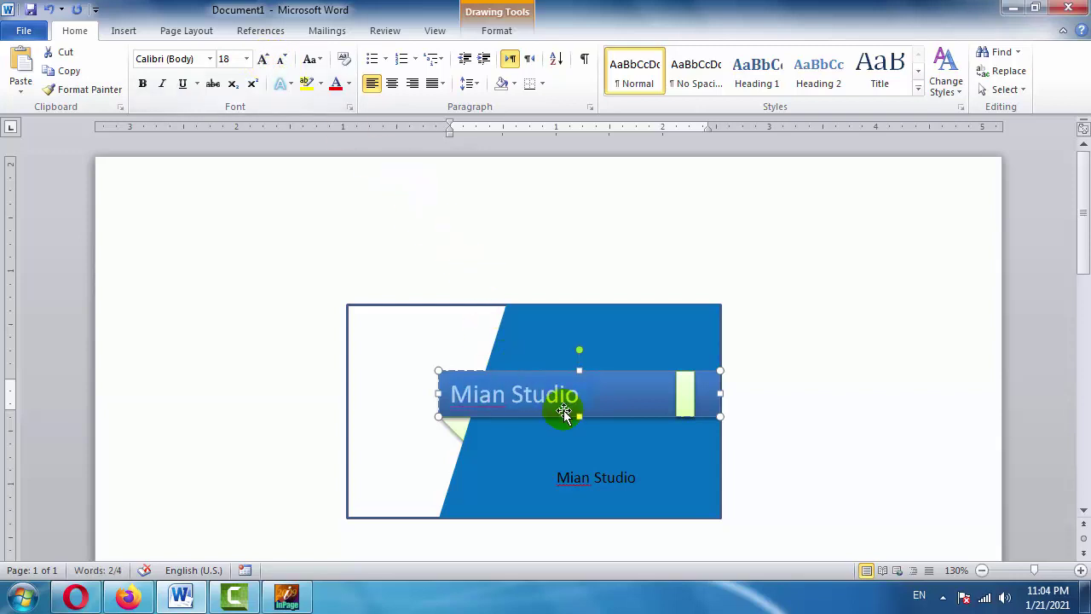
{"action": "left_click", "coordinate": [395, 83]}
Select the small accent strip at the banner's right end.
{"action": "left_click", "coordinate": [885, 320]}
{"action": "left_click", "coordinate": [858, 381]}
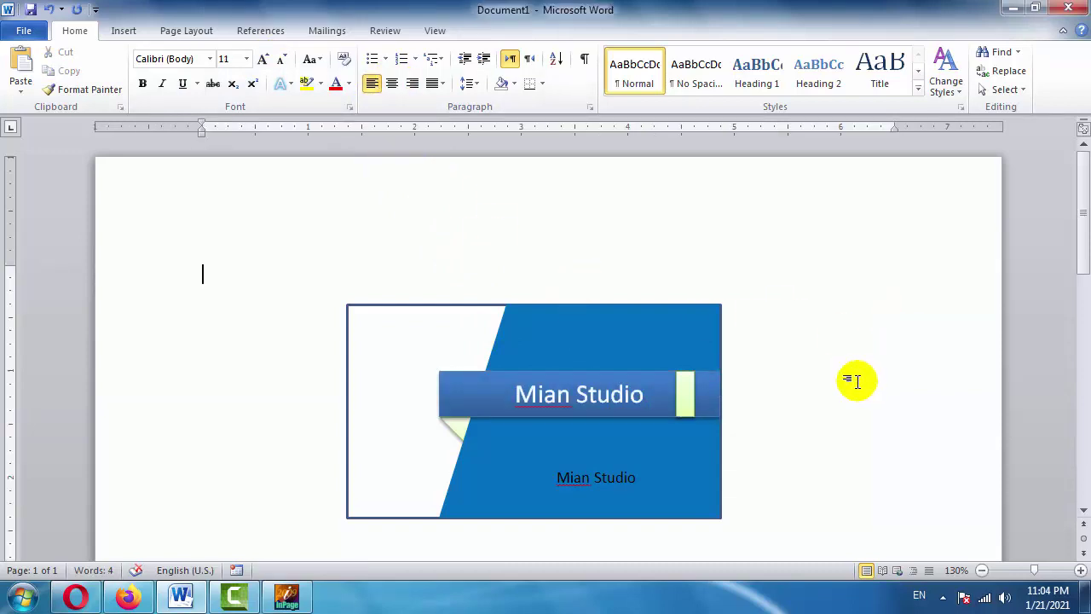
{"action": "double_click", "coordinate": [683, 392]}
Fill the banner's accent strip and the fold triangle under its left end with yellow.
{"action": "left_click", "coordinate": [354, 53]}
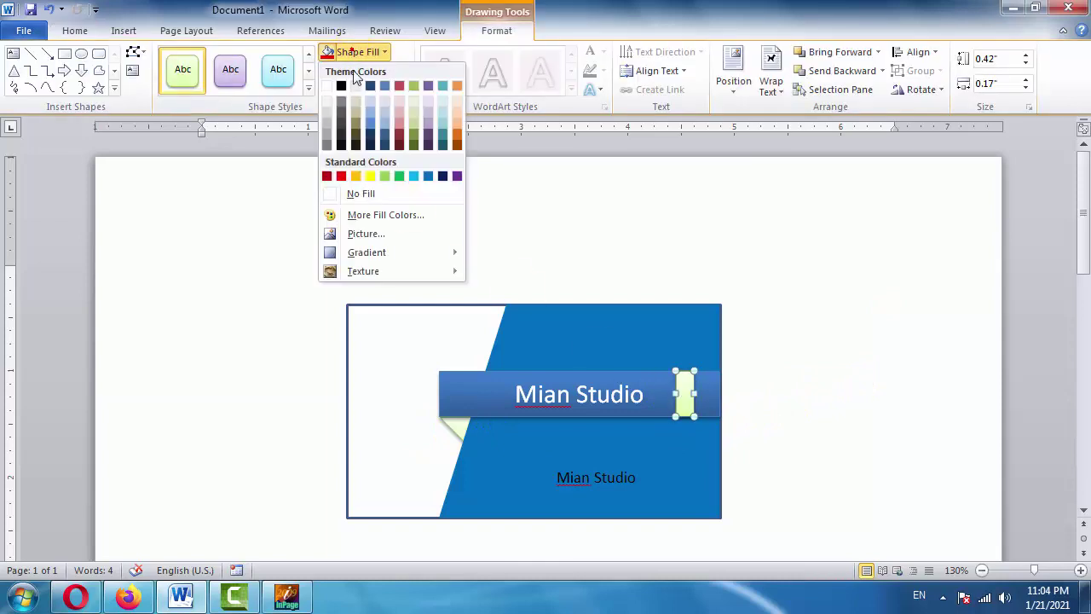
{"action": "left_click", "coordinate": [370, 176]}
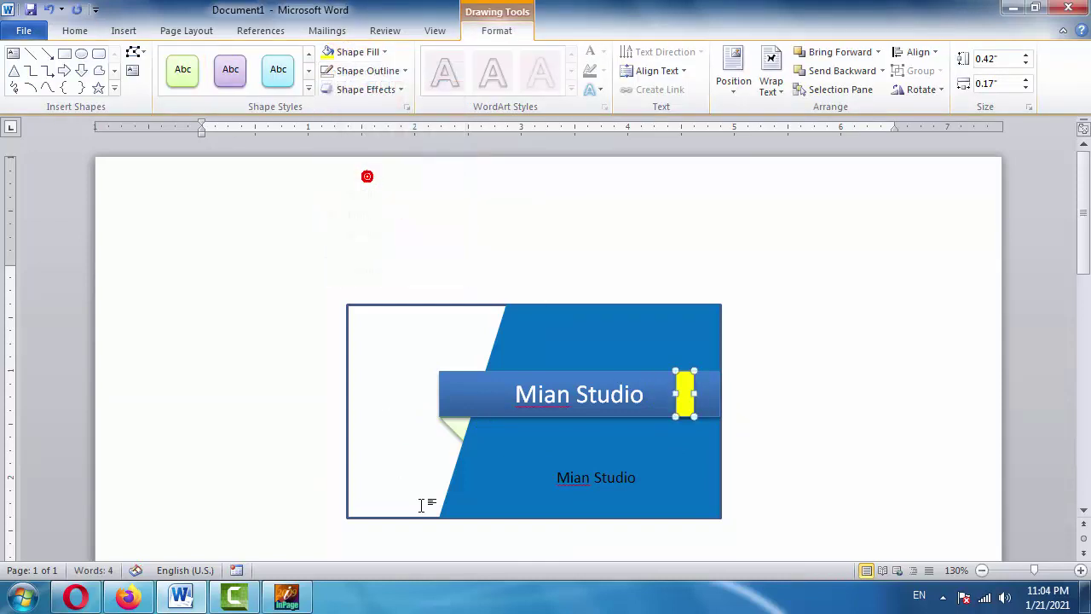
{"action": "left_click", "coordinate": [455, 432]}
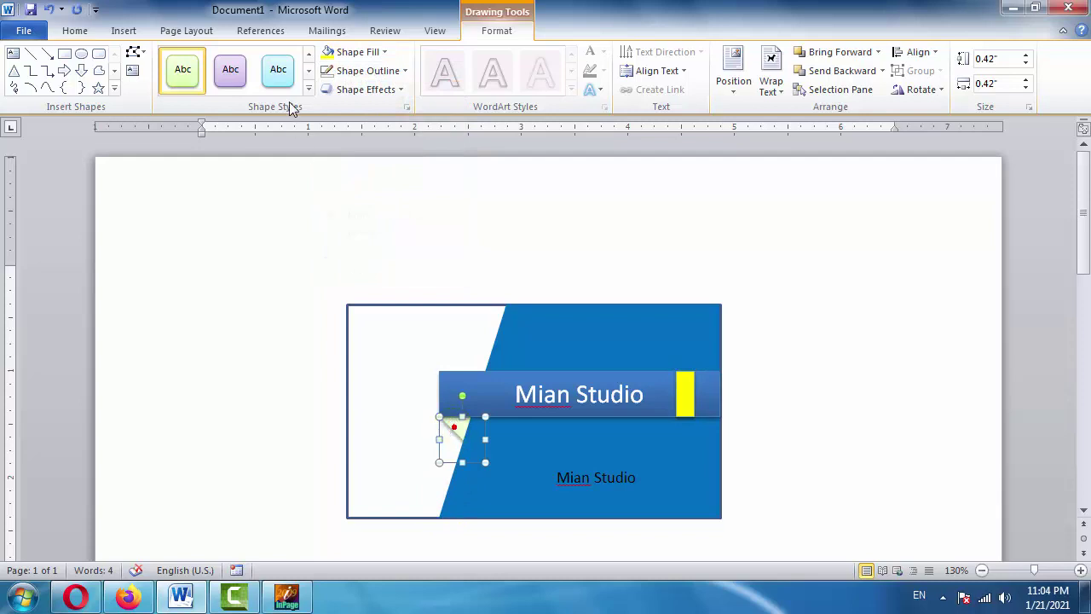
{"action": "left_click", "coordinate": [328, 51]}
{"action": "left_click", "coordinate": [796, 296]}
{"action": "left_click", "coordinate": [768, 399]}
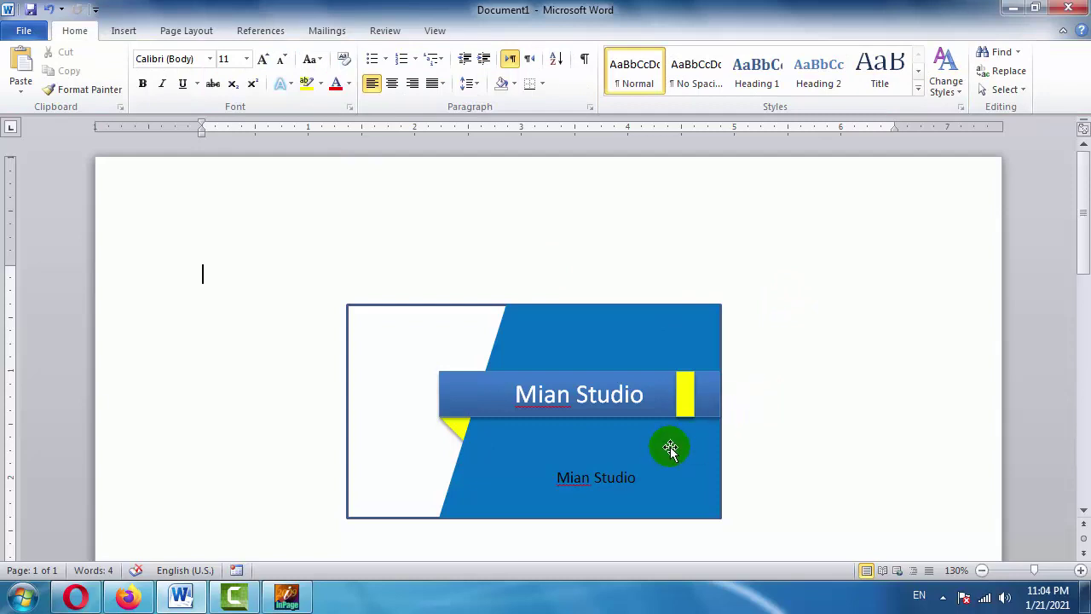
{"action": "left_click", "coordinate": [594, 479]}
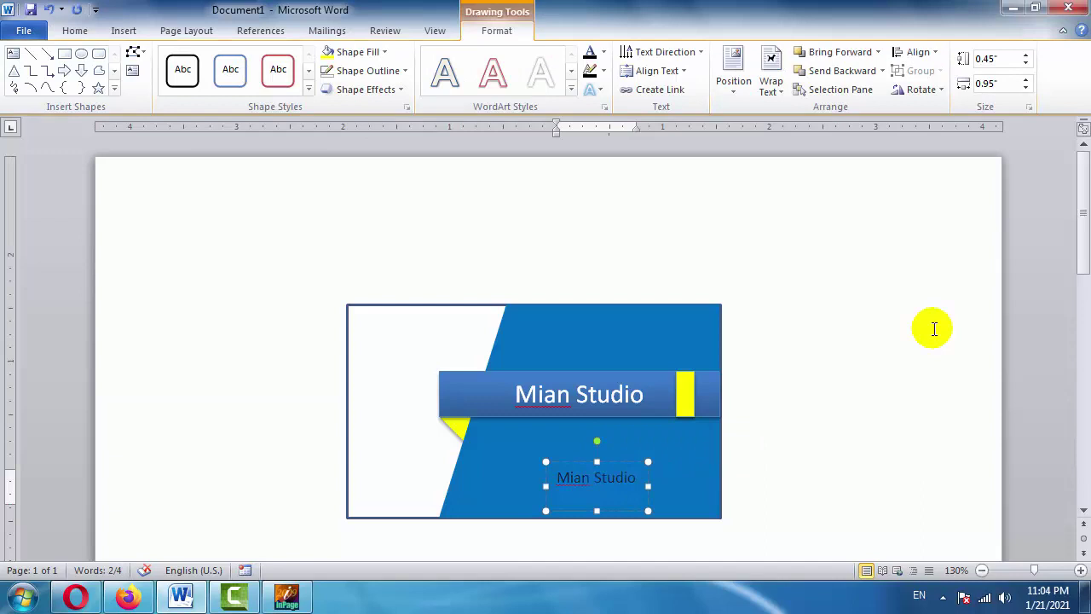
Replace the lower text with an Email line and a WhatsApp line, undoing the auto-hyperlink on the address.
{"action": "key", "text": "BackSpace"}
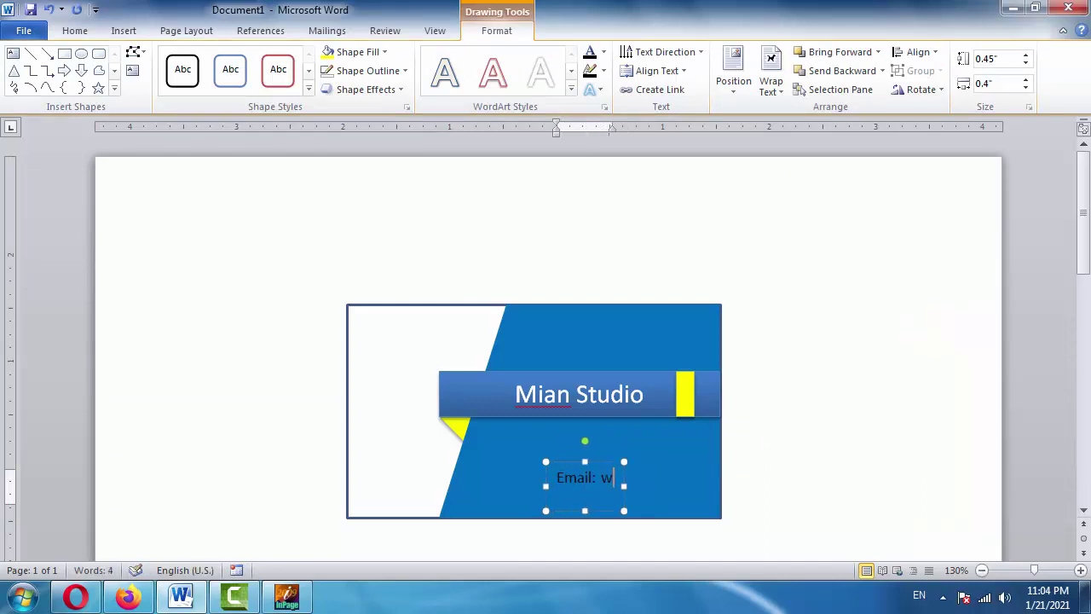
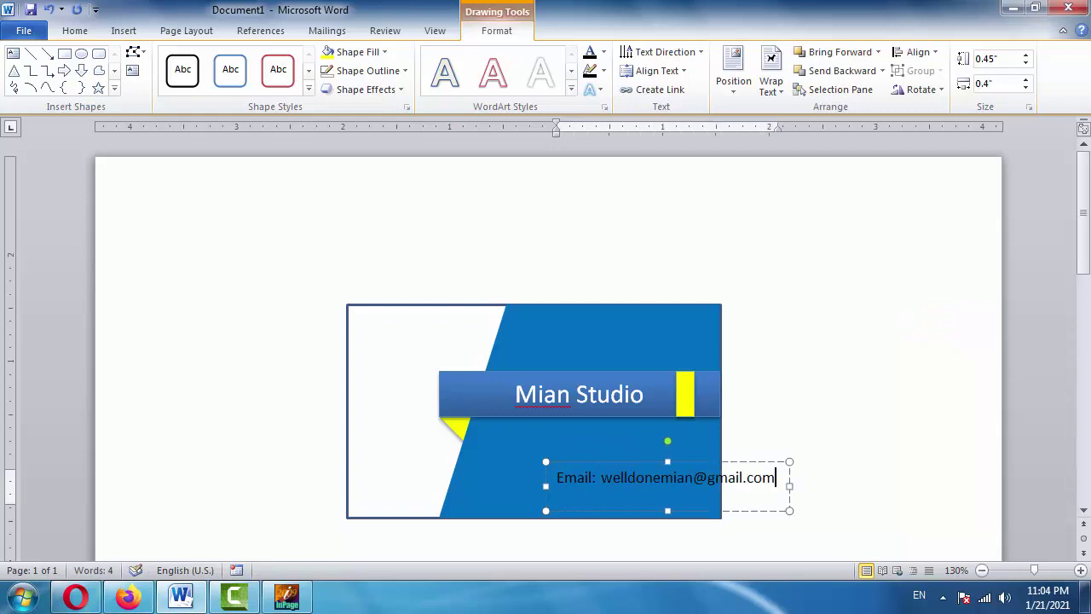
{"action": "key", "text": "Return"}
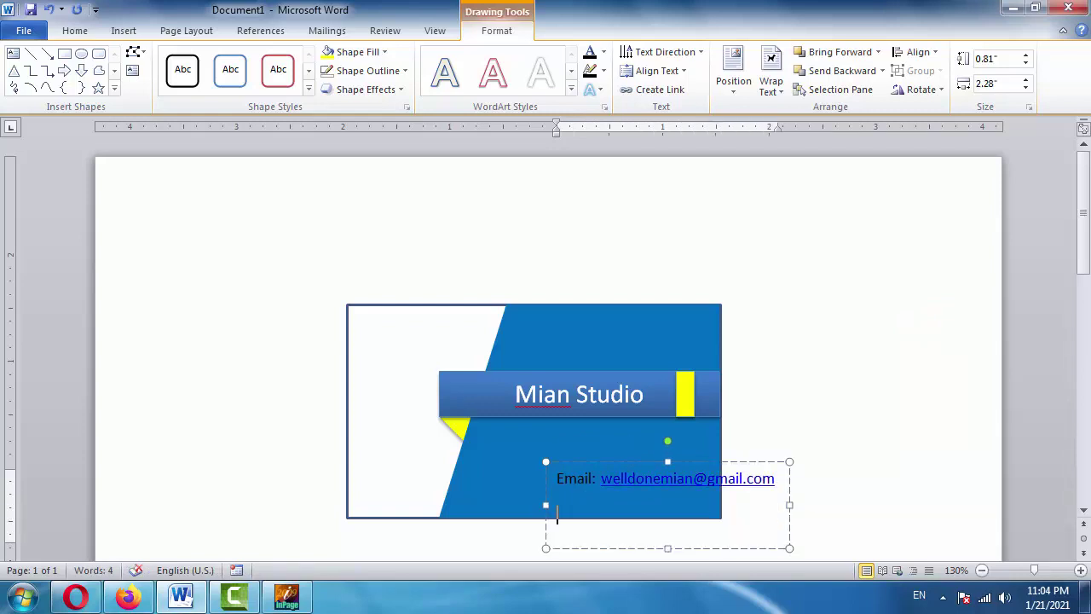
{"action": "key", "text": "ctrl+z"}
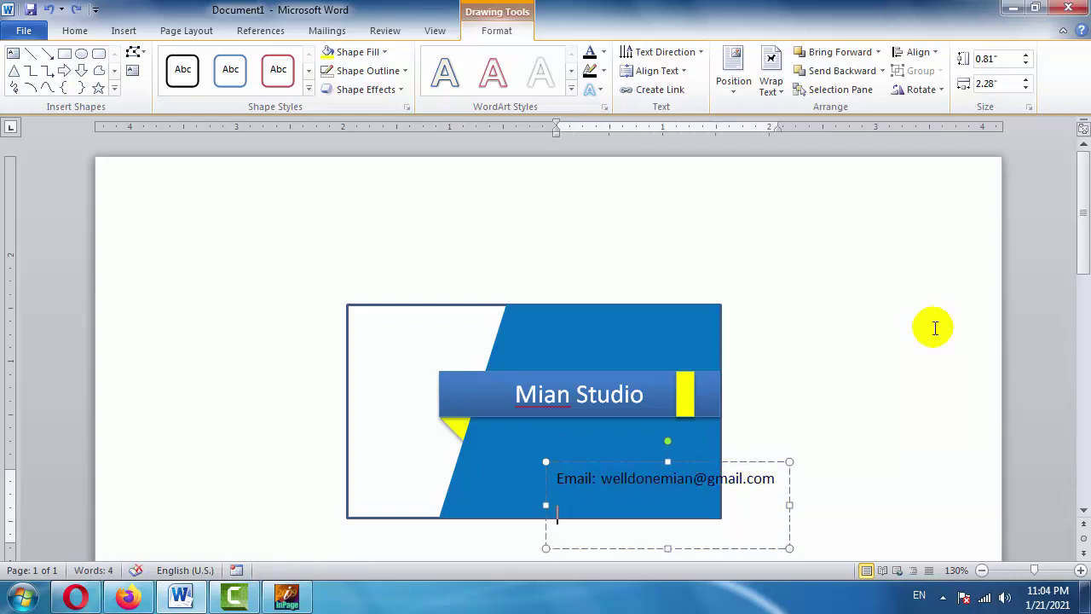
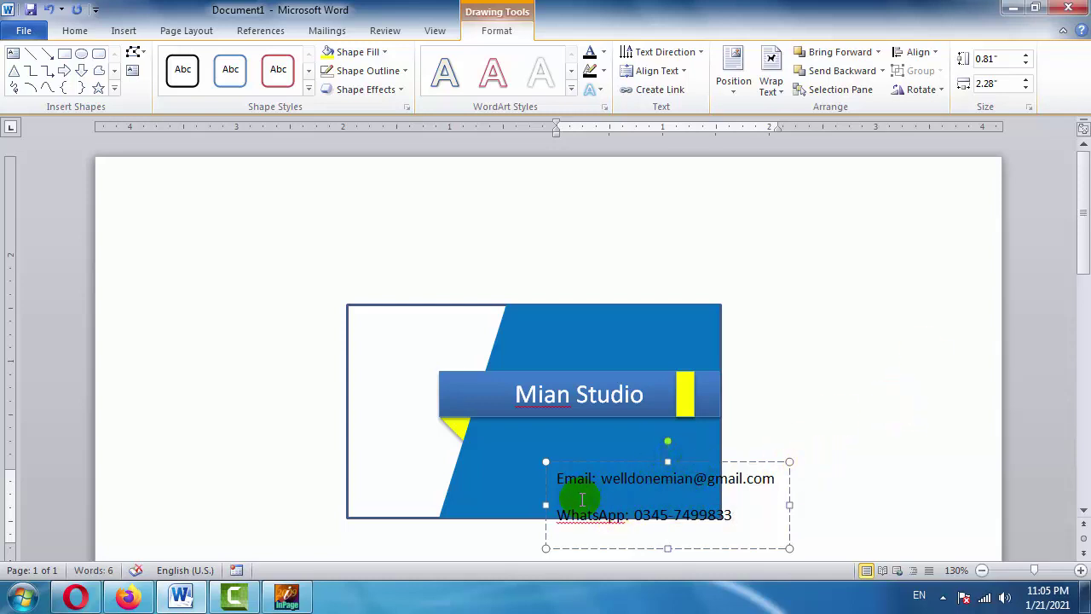
{"action": "key", "text": "ctrl+a"}
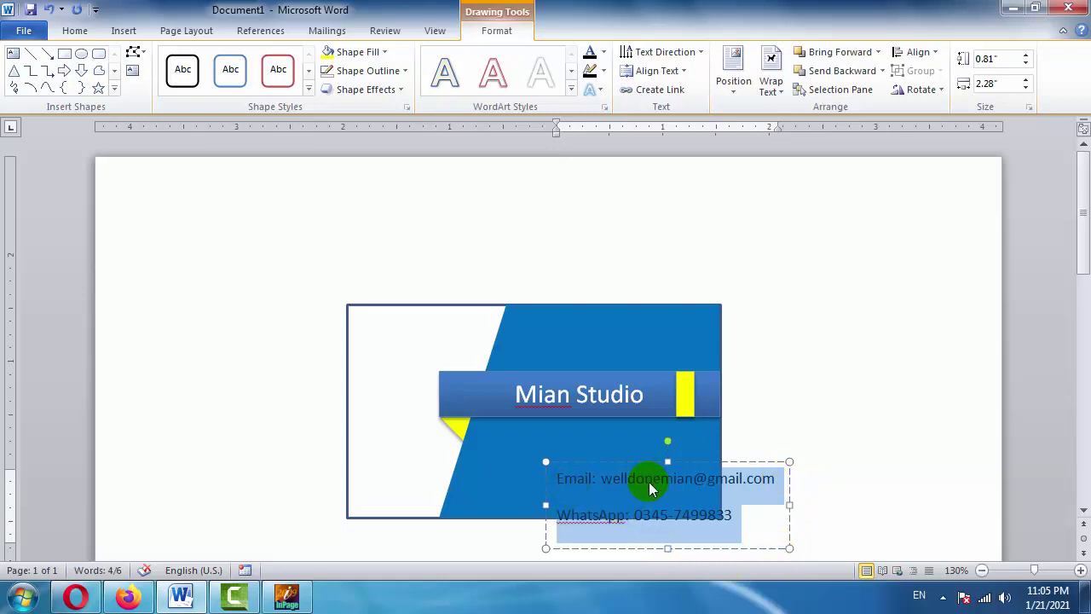
{"action": "key", "text": "ctrl+1"}
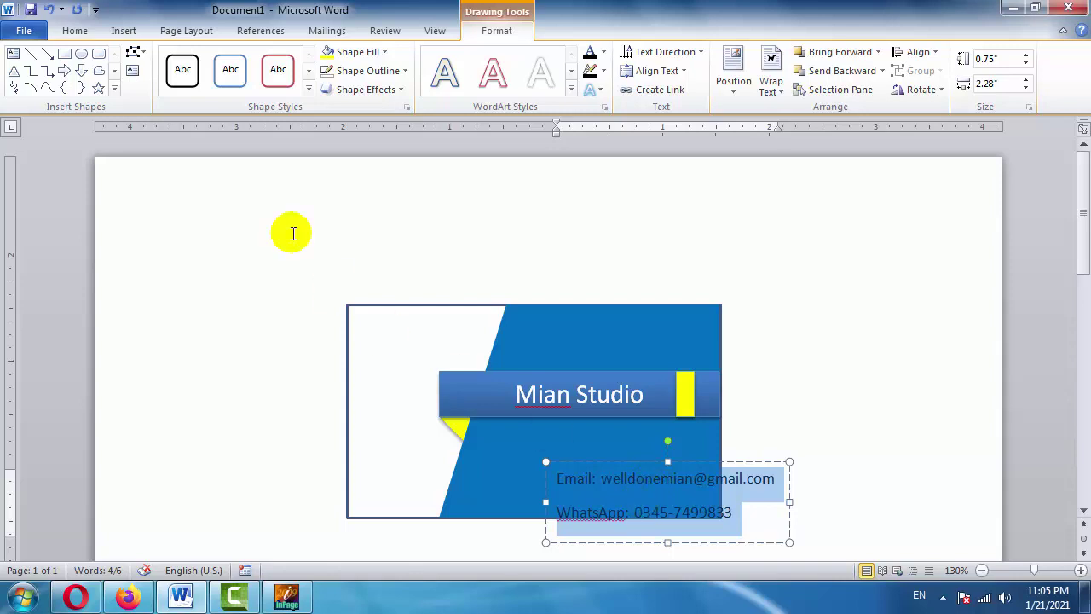
{"action": "left_click", "coordinate": [75, 31]}
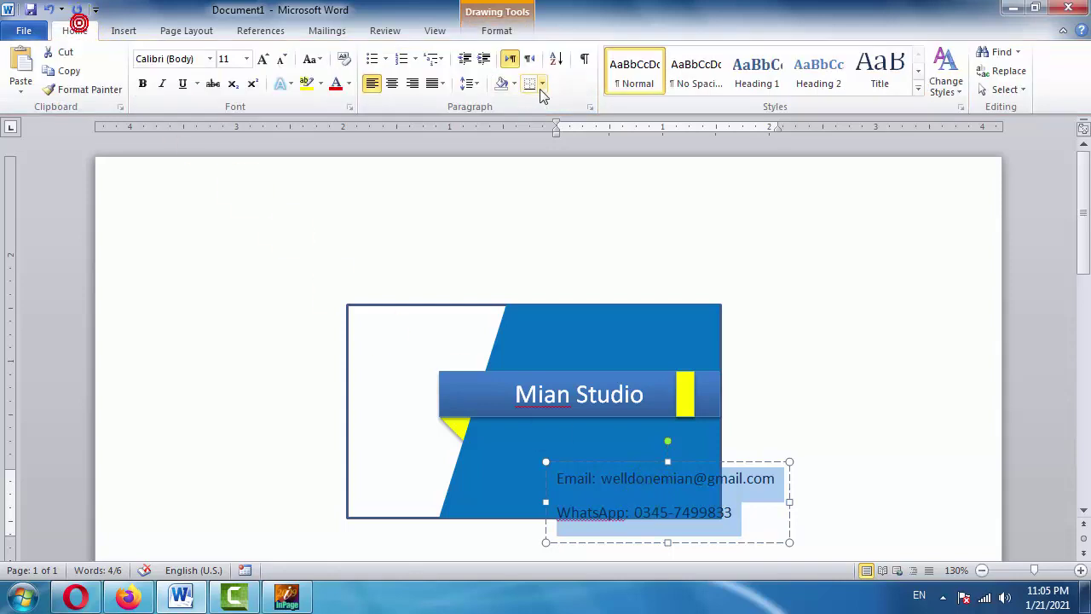
Remove the space after paragraphs in the contact lines and move the box under the banner.
{"action": "left_click", "coordinate": [467, 83]}
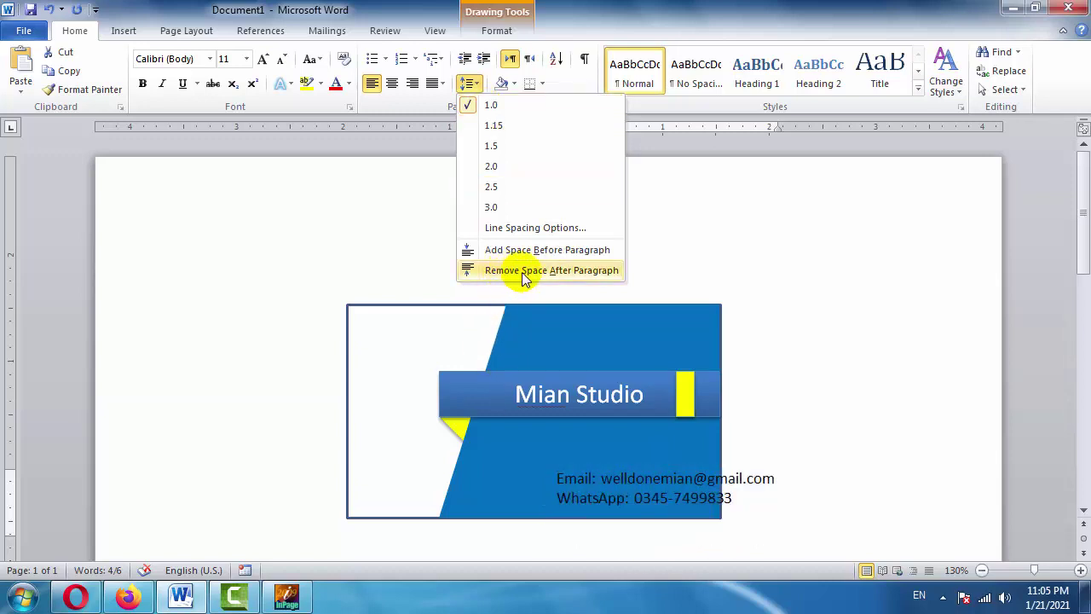
{"action": "left_click", "coordinate": [568, 271]}
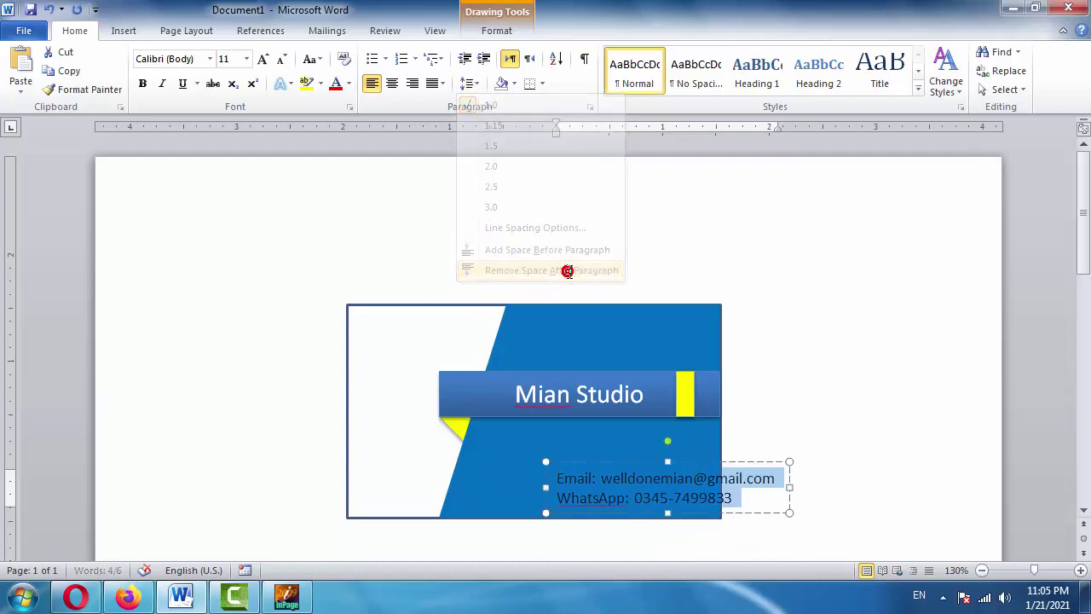
{"action": "left_click_drag", "start_coordinate": [738, 472], "coordinate": [673, 443]}
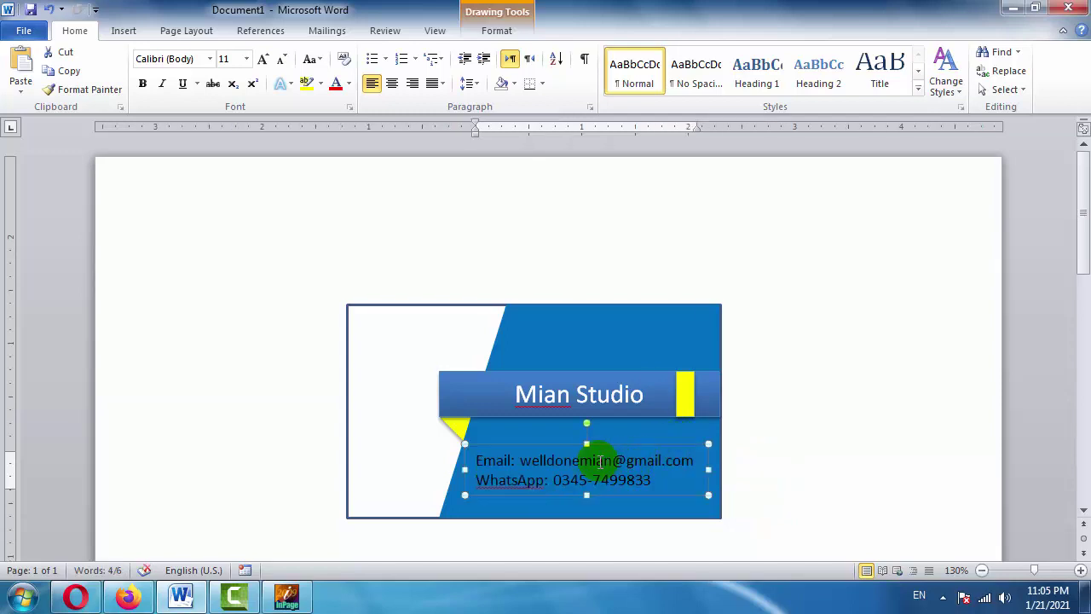
Bold the Email: and WhatsApp: labels and make the contact text white.
{"action": "left_click", "coordinate": [517, 459]}
{"action": "double_click", "coordinate": [501, 461]}
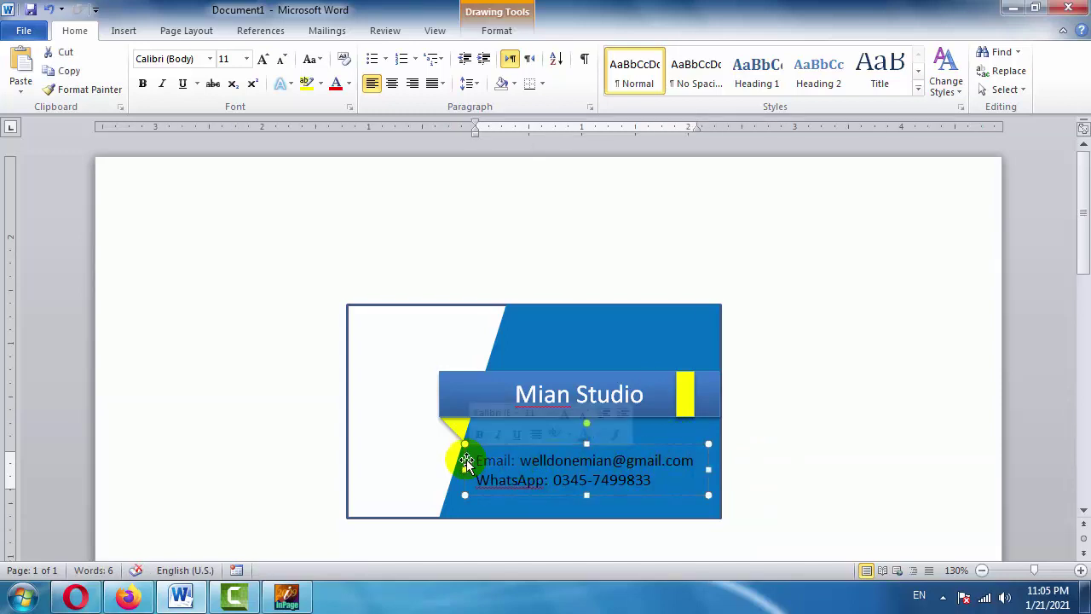
{"action": "left_click", "coordinate": [145, 84]}
{"action": "double_click", "coordinate": [512, 480]}
{"action": "left_click", "coordinate": [145, 84]}
{"action": "left_click_drag", "start_coordinate": [617, 463], "coordinate": [656, 481]}
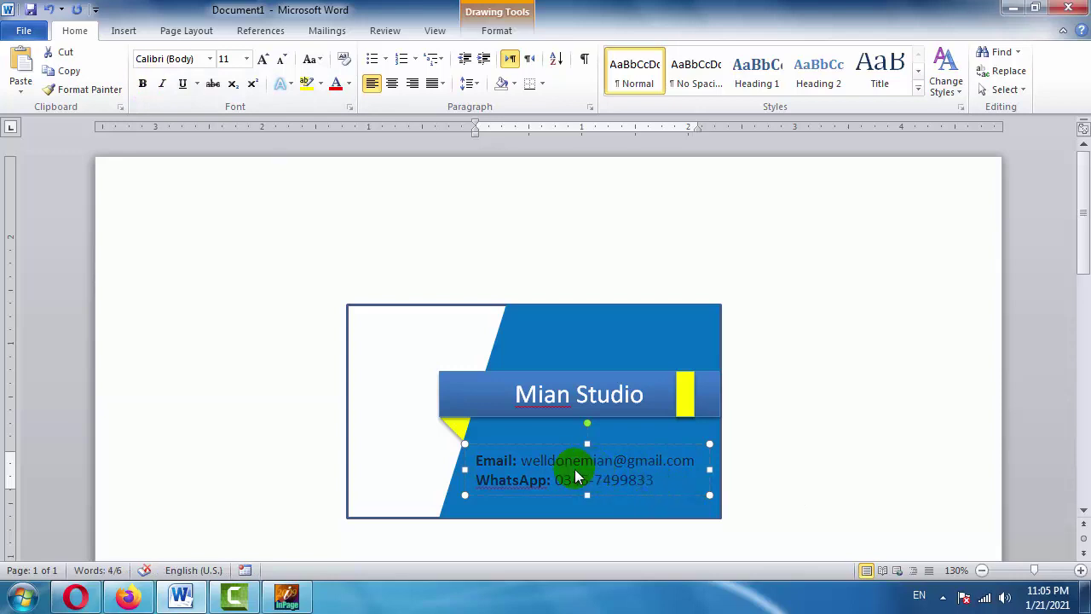
{"action": "left_click", "coordinate": [348, 84]}
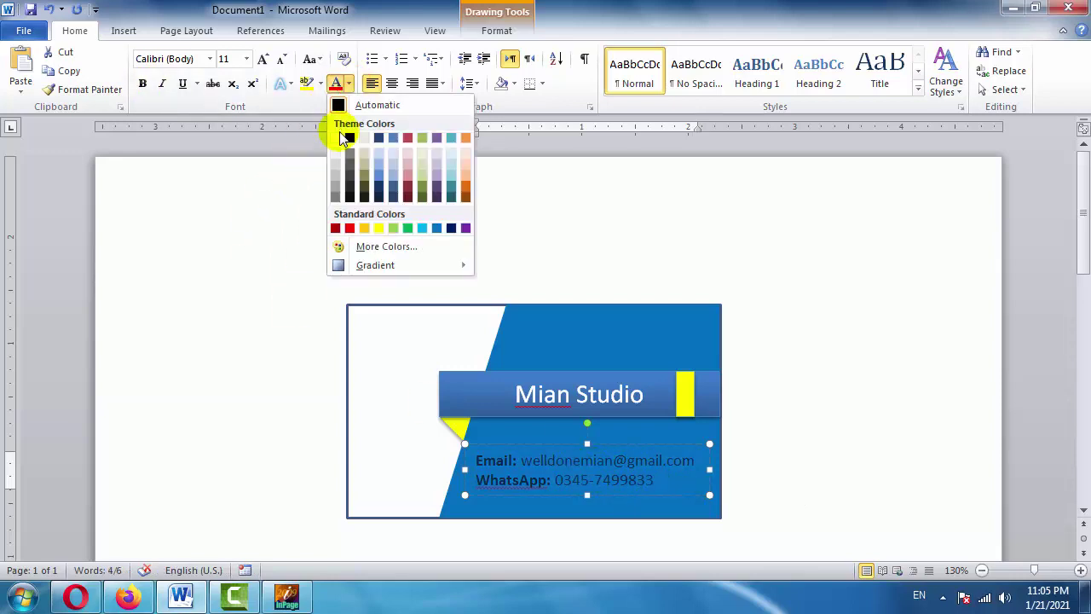
{"action": "left_click", "coordinate": [335, 138]}
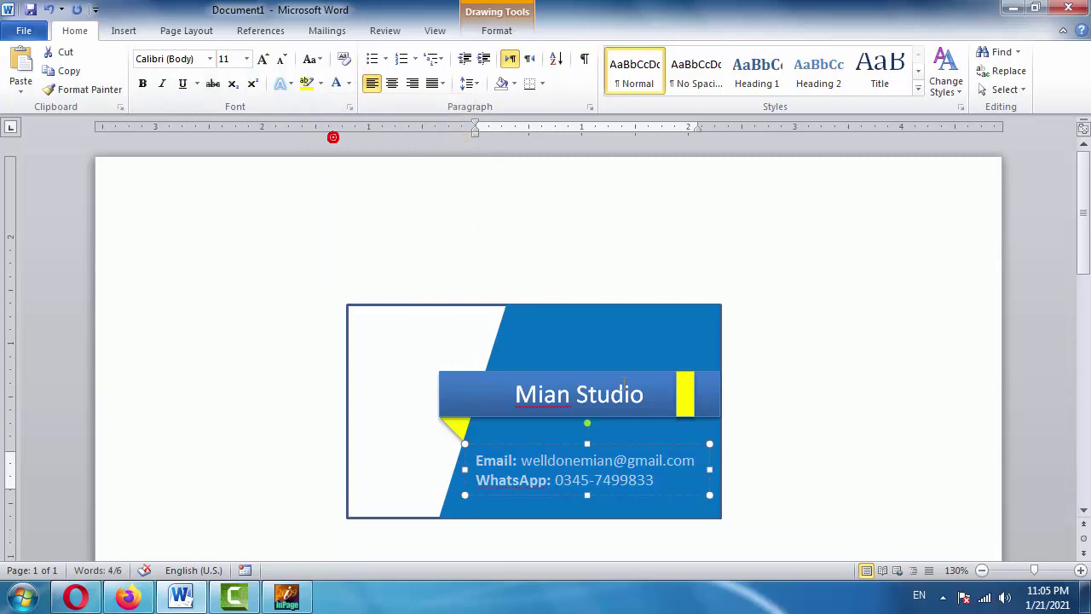
{"action": "left_click", "coordinate": [795, 426]}
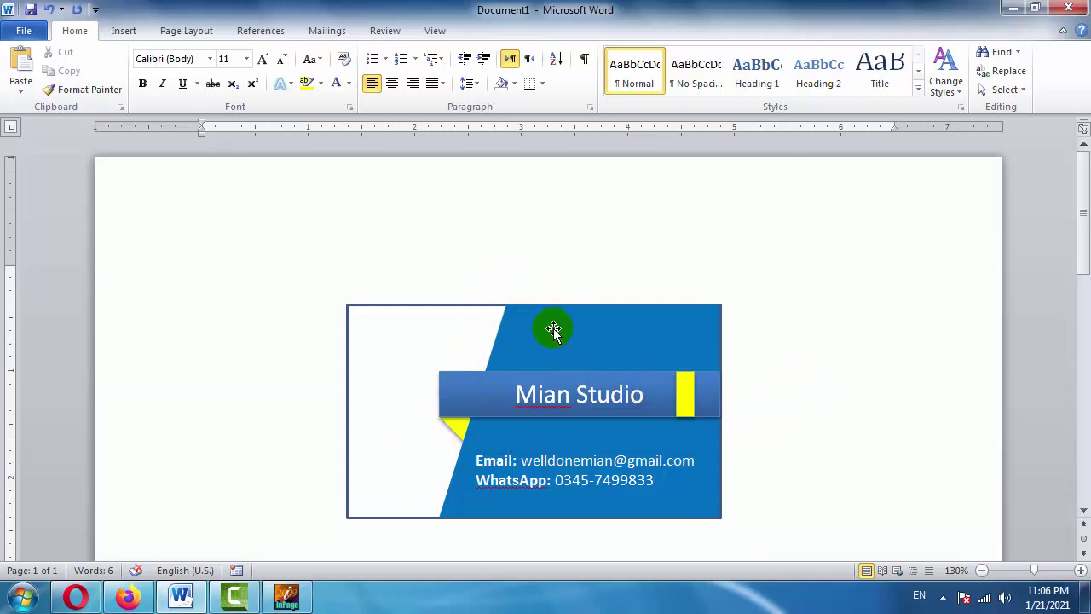
Shrink the contact text two sizes and nudge its box slightly right.
{"action": "left_click", "coordinate": [559, 462]}
{"action": "key", "text": "ctrl+a"}
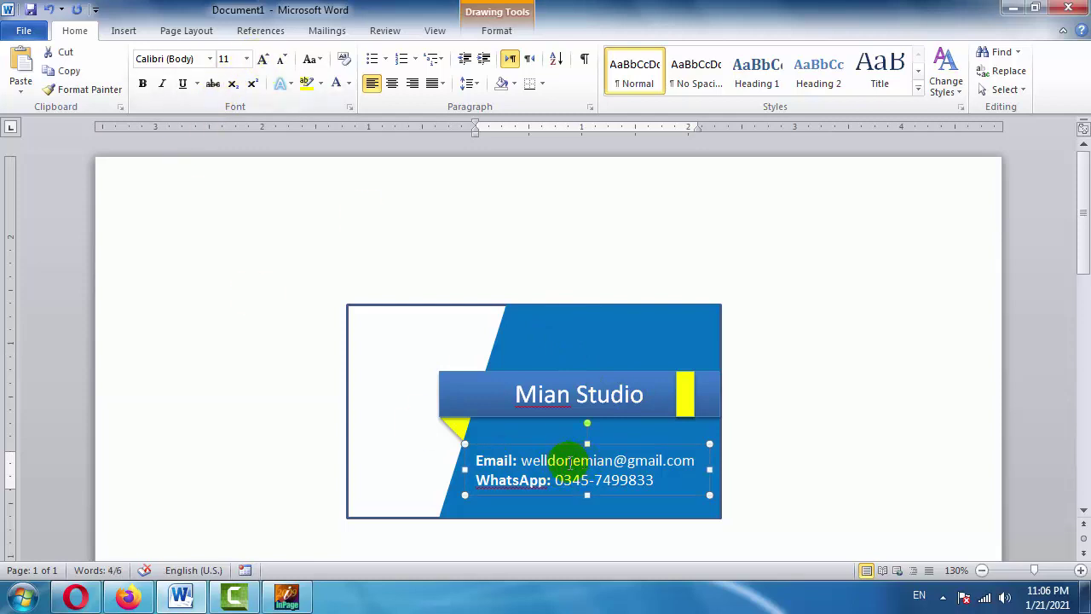
{"action": "left_click", "coordinate": [282, 61]}
{"action": "left_click", "coordinate": [282, 62]}
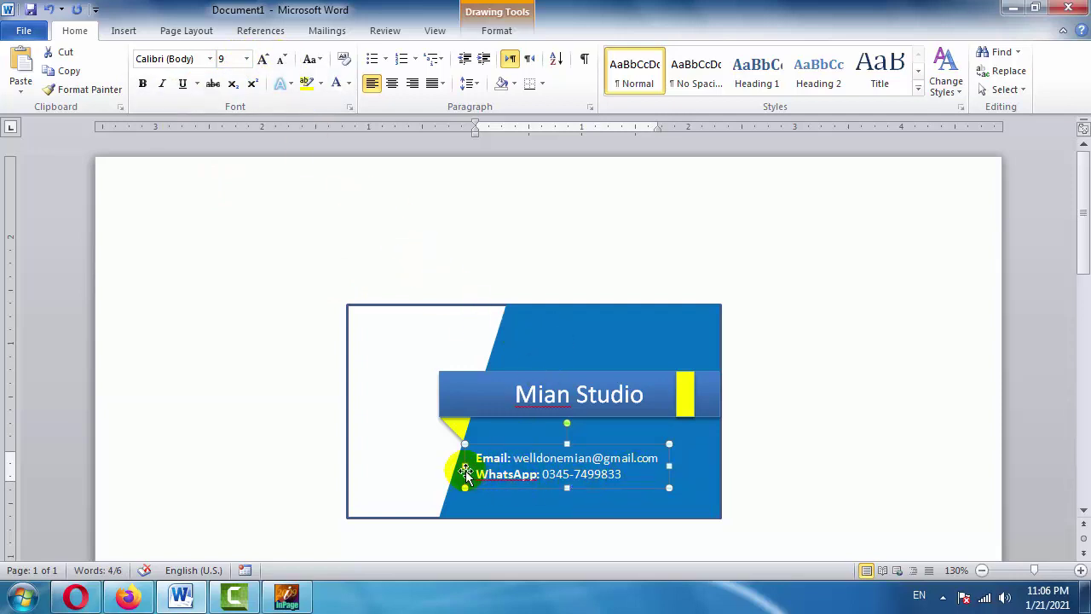
{"action": "key", "text": "Right"}
{"action": "key", "text": "Right"}
{"action": "key", "text": "Right"}
{"action": "key", "text": "Right"}
{"action": "key", "text": "Right"}
{"action": "key", "text": "Right"}
{"action": "key", "text": "Right"}
{"action": "key", "text": "Right"}
{"action": "key", "text": "Right"}
{"action": "key", "text": "Right"}
{"action": "key", "text": "Right"}
{"action": "key", "text": "Right"}
{"action": "key", "text": "Right"}
{"action": "key", "text": "Right"}
{"action": "key", "text": "Right"}
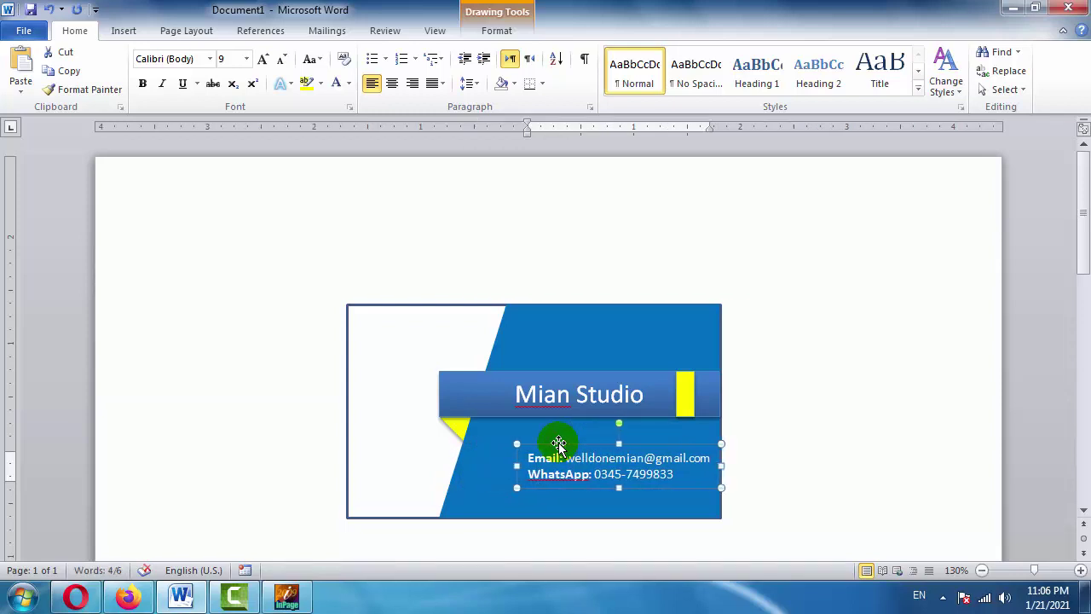
Shift the blue diagonal's left edge, the banner's left end and the yellow triangle rightward.
{"action": "left_click", "coordinate": [548, 336]}
{"action": "left_click_drag", "start_coordinate": [435, 410], "coordinate": [474, 411]}
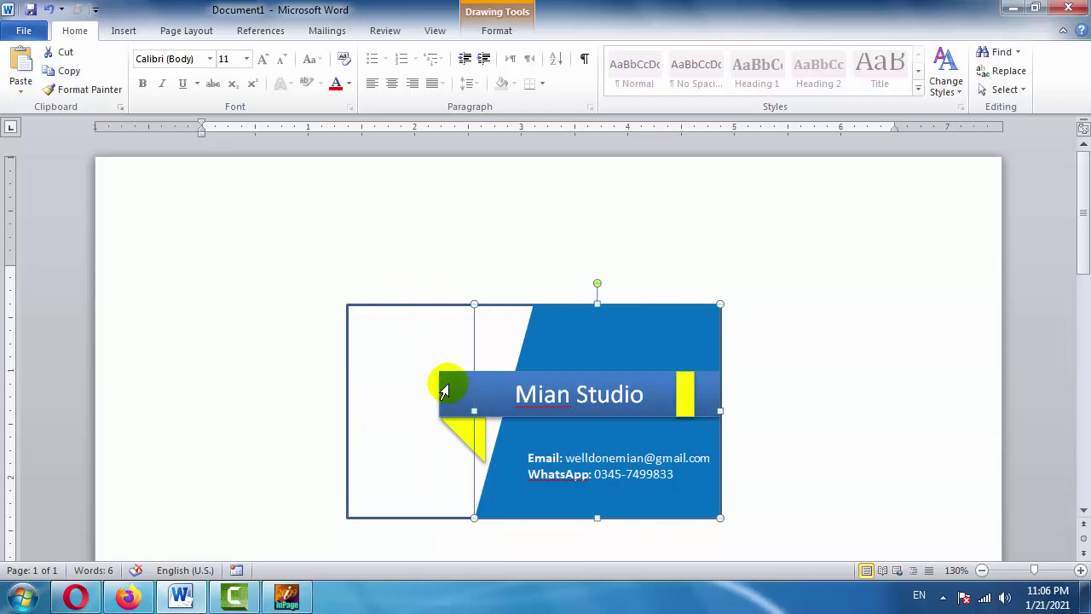
{"action": "left_click", "coordinate": [438, 402]}
{"action": "left_click_drag", "start_coordinate": [437, 406], "coordinate": [462, 393]}
{"action": "left_click", "coordinate": [470, 443]}
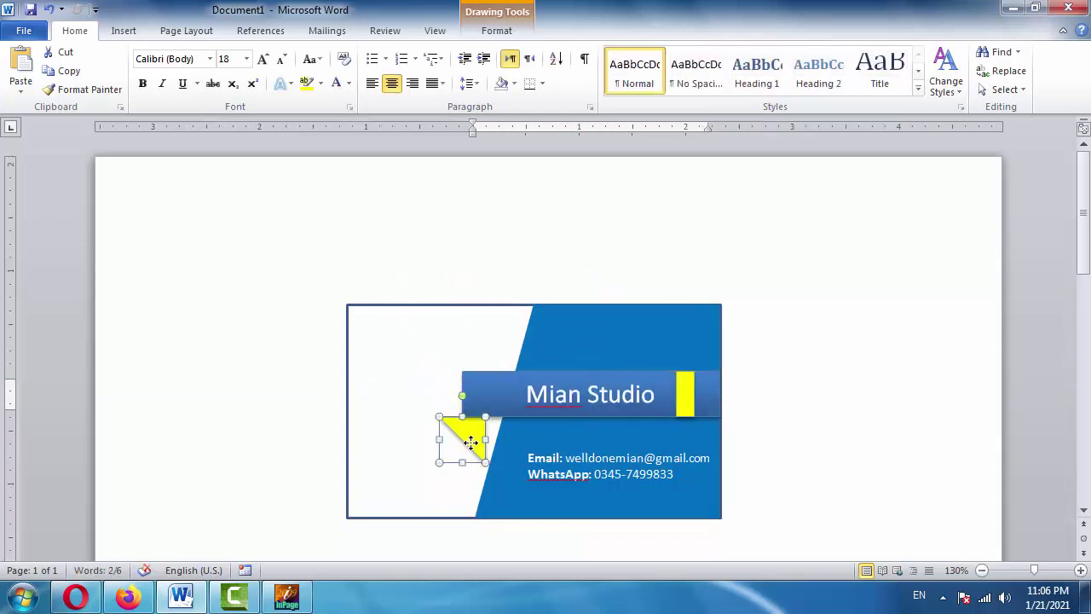
{"action": "left_click_drag", "start_coordinate": [470, 442], "coordinate": [489, 449]}
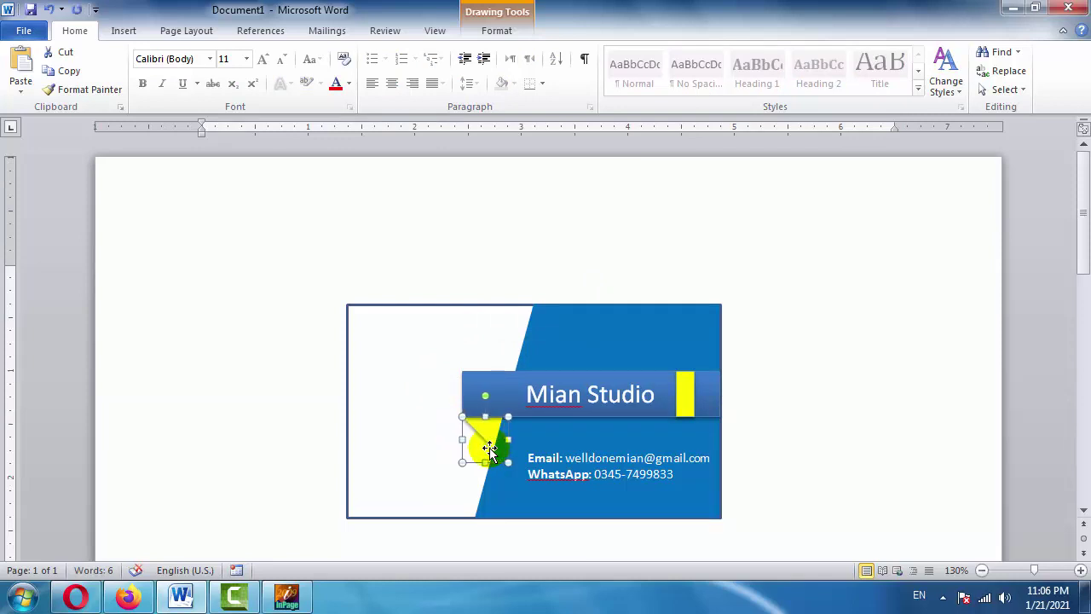
{"action": "left_click", "coordinate": [788, 349]}
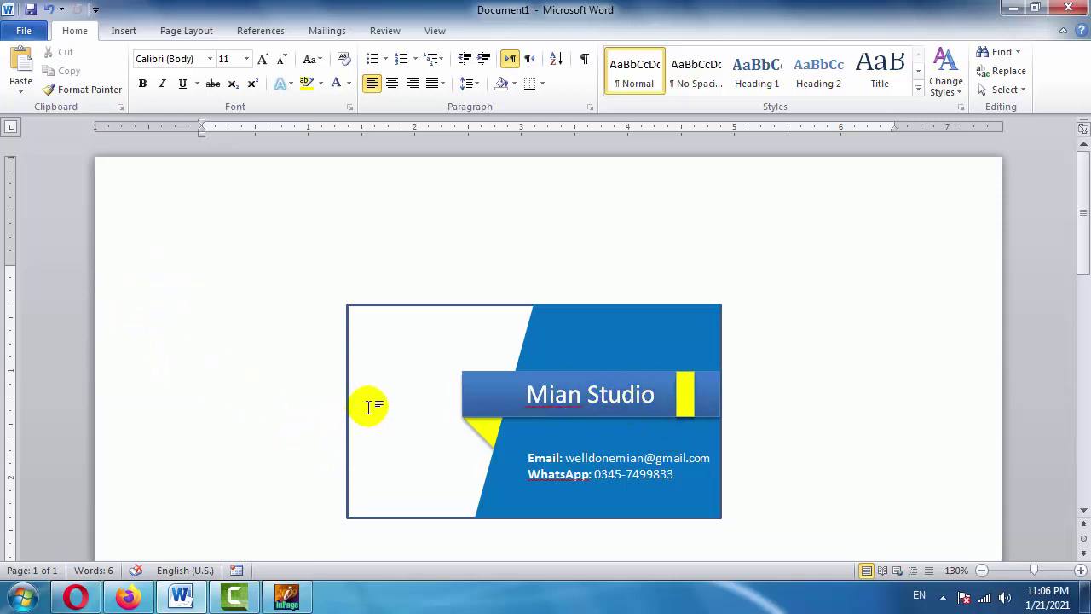
Duplicate the contact box onto the white left side and make its text blue.
{"action": "left_click", "coordinate": [535, 464]}
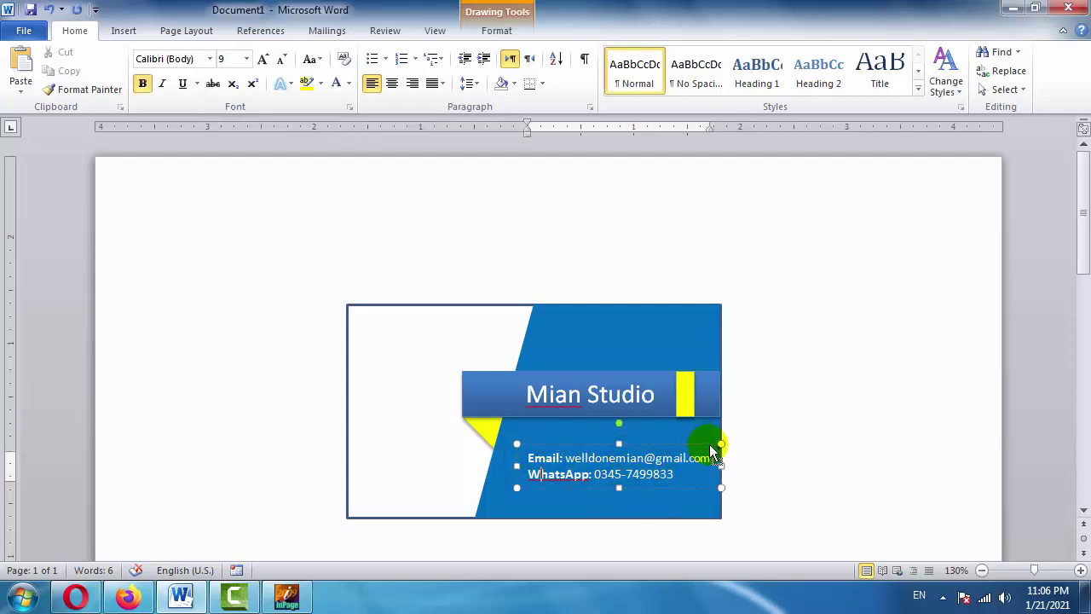
{"action": "left_click_drag", "start_coordinate": [707, 451], "coordinate": [537, 416]}
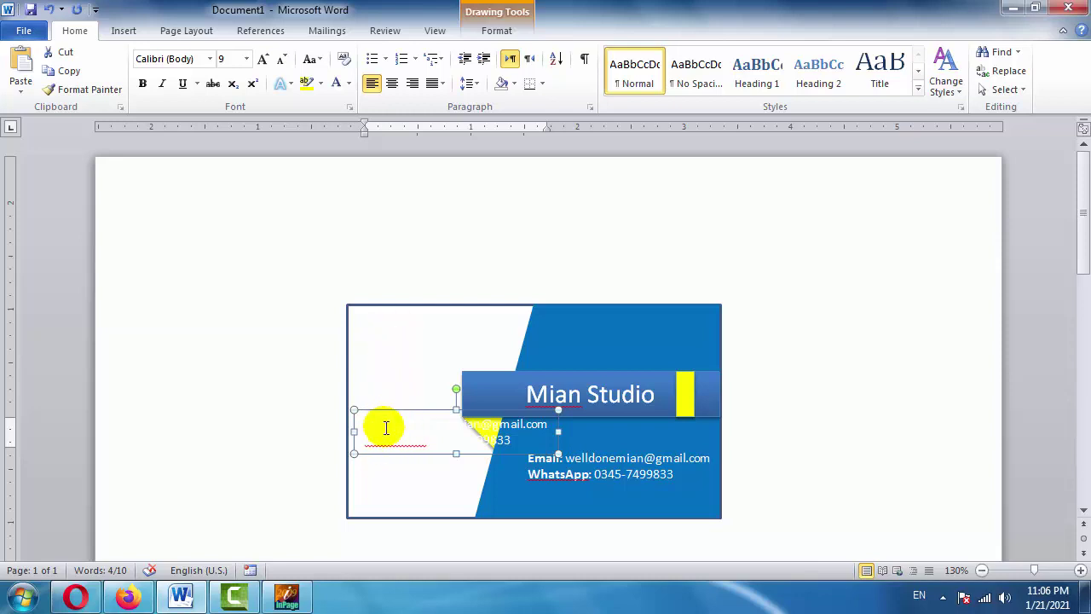
{"action": "left_click", "coordinate": [392, 428]}
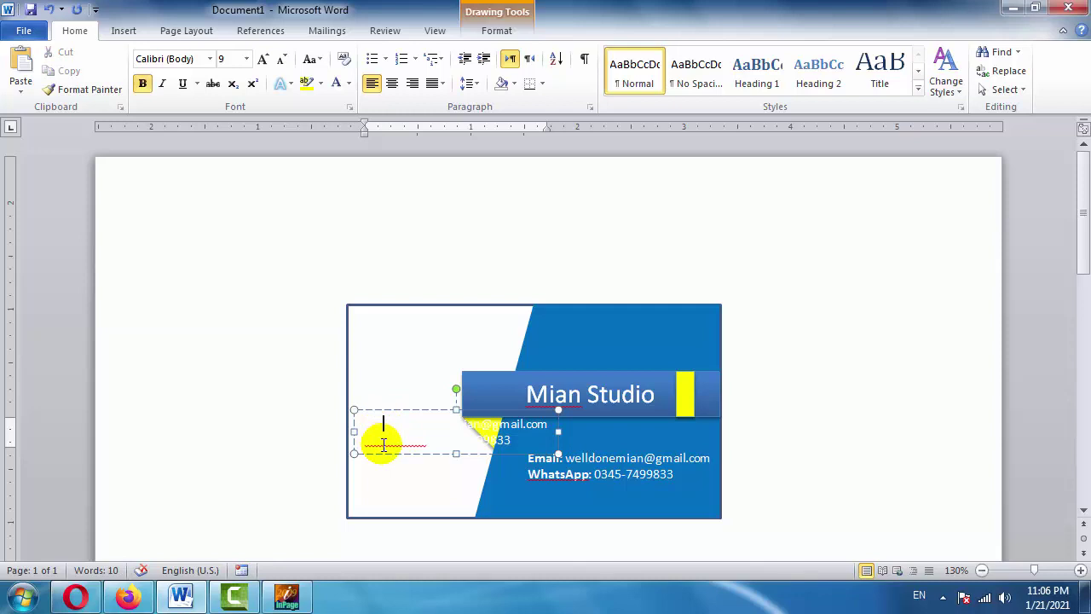
{"action": "key", "text": "ctrl+a"}
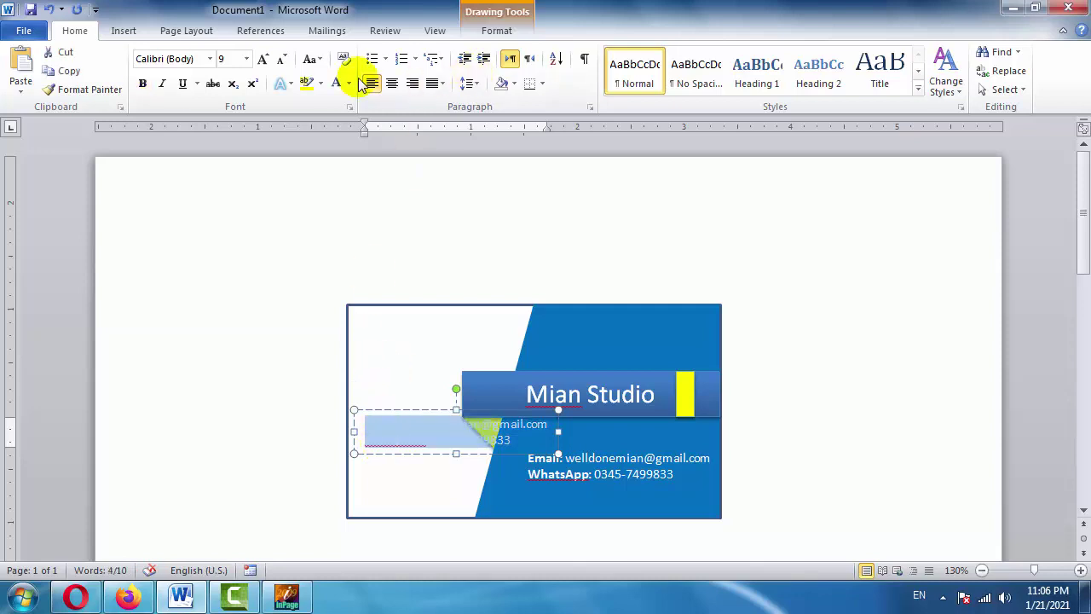
{"action": "left_click", "coordinate": [348, 85]}
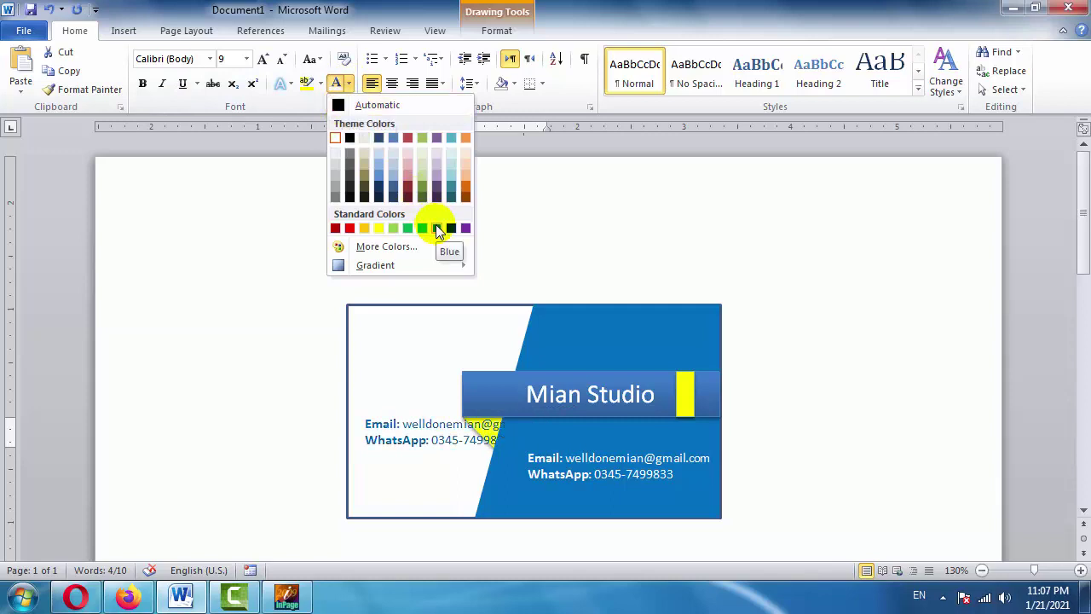
{"action": "left_click", "coordinate": [437, 229]}
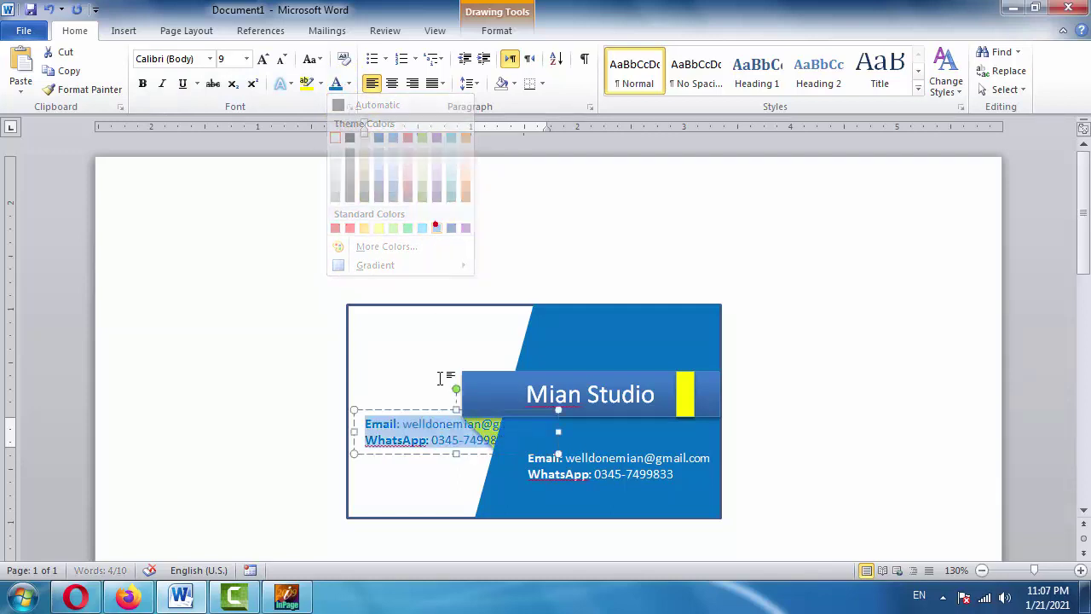
{"action": "left_click", "coordinate": [410, 410]}
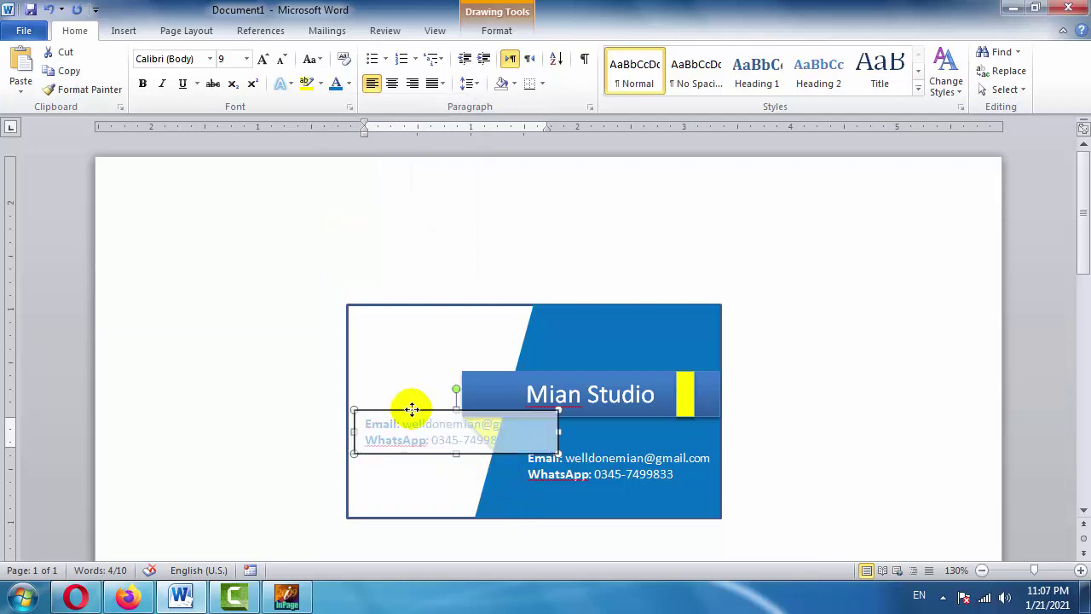
Select the Email line in the blue copy.
{"action": "left_click", "coordinate": [404, 429]}
{"action": "left_click", "coordinate": [436, 430]}
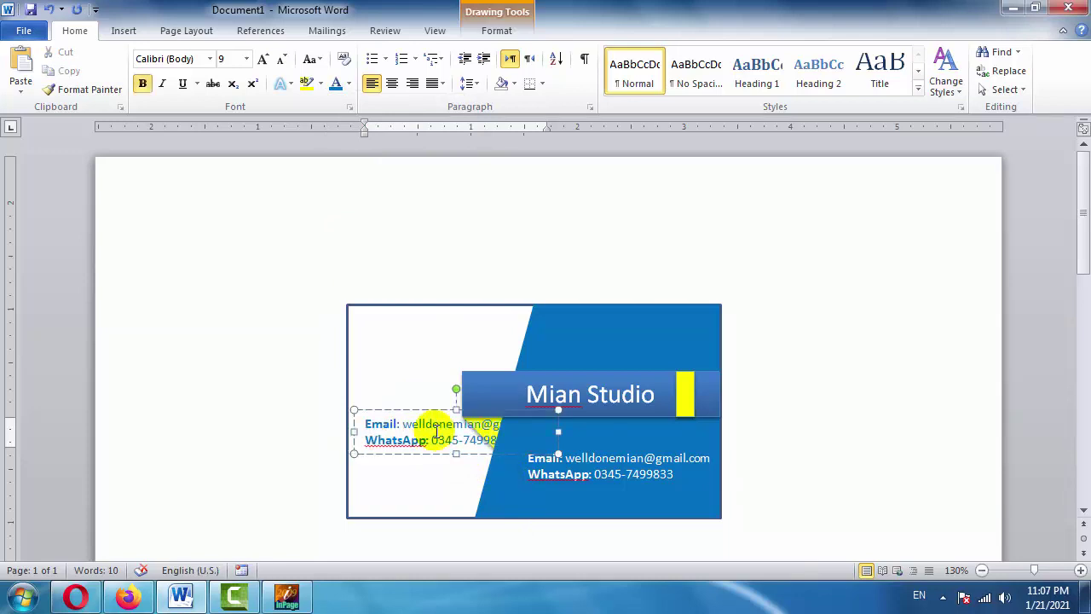
{"action": "key", "text": "shift+Up"}
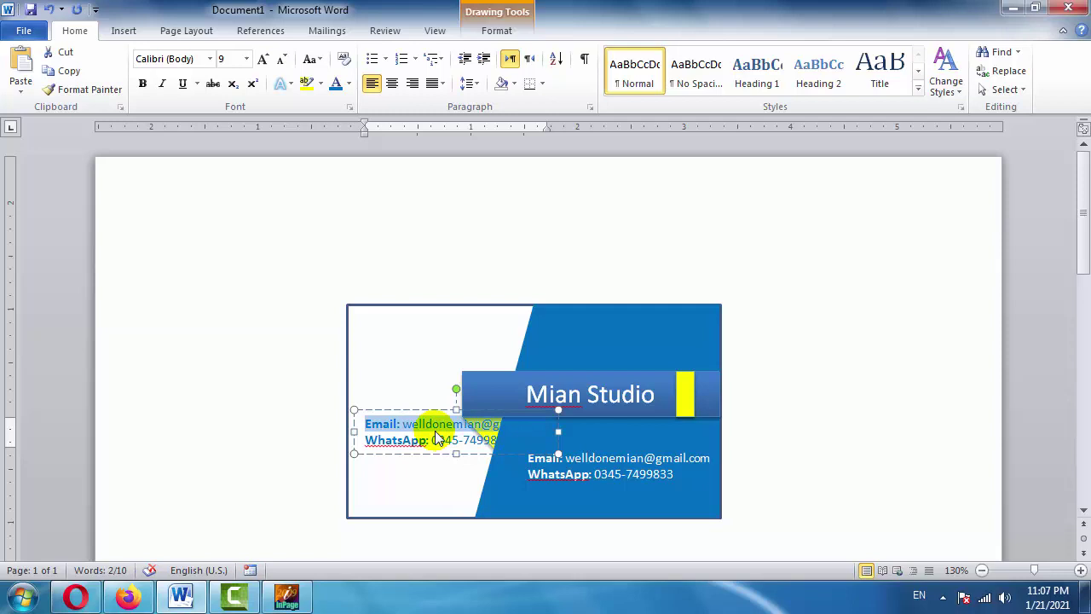
Replace the copy's Email line with 'Our Services:' and delete its WhatsApp line.
{"action": "type", "text": "Our Services:"}
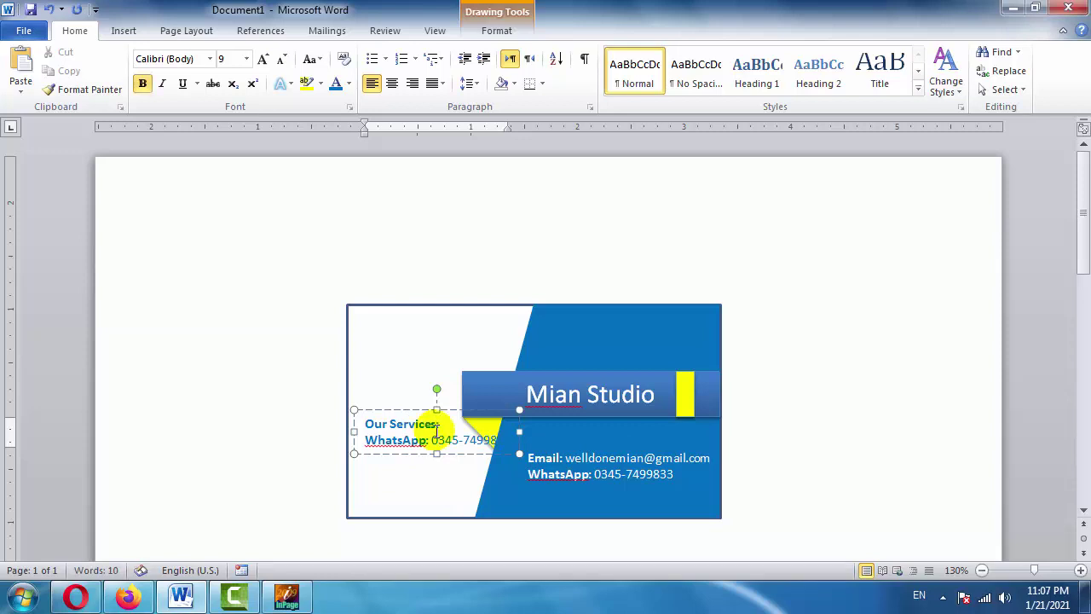
{"action": "key", "text": "shift+Down"}
{"action": "key", "text": "shift+End"}
{"action": "key", "text": "Delete"}
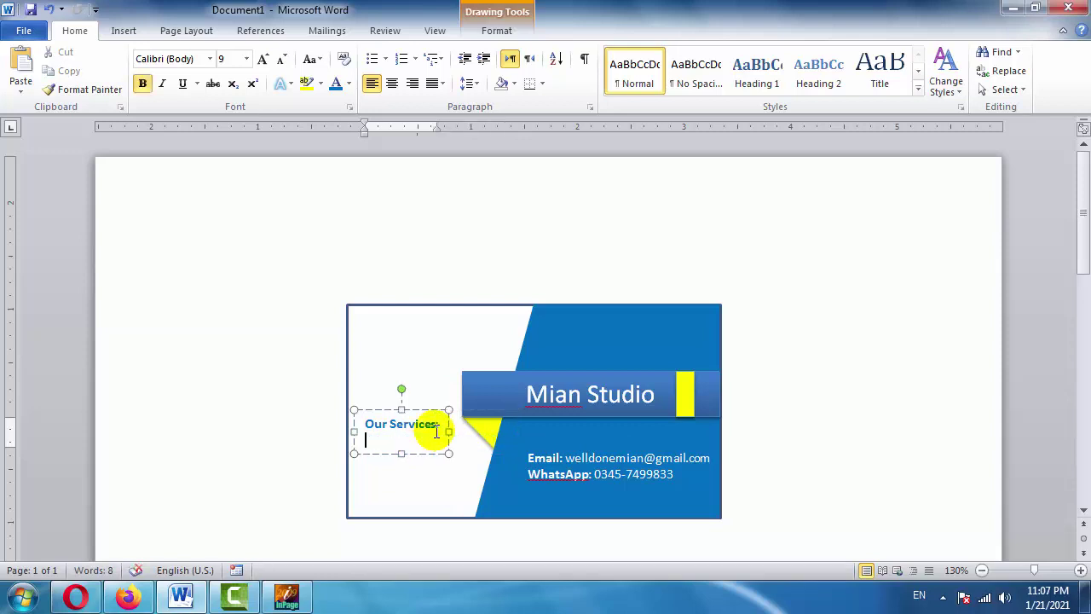
List Computer Training, Softwares, Marketing and Freelancing on separate lines below the heading.
{"action": "key", "text": "Return"}
{"action": "type", "text": "Comp"}
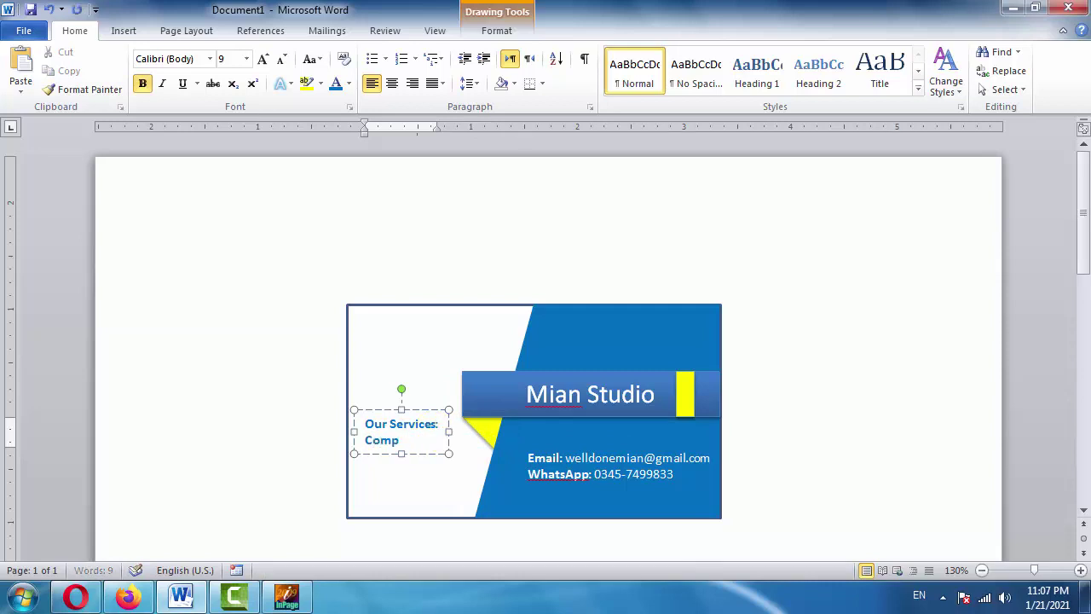
{"action": "type", "text": "uter Training"}
{"action": "key", "text": "Return"}
{"action": "type", "text": "Softwa"}
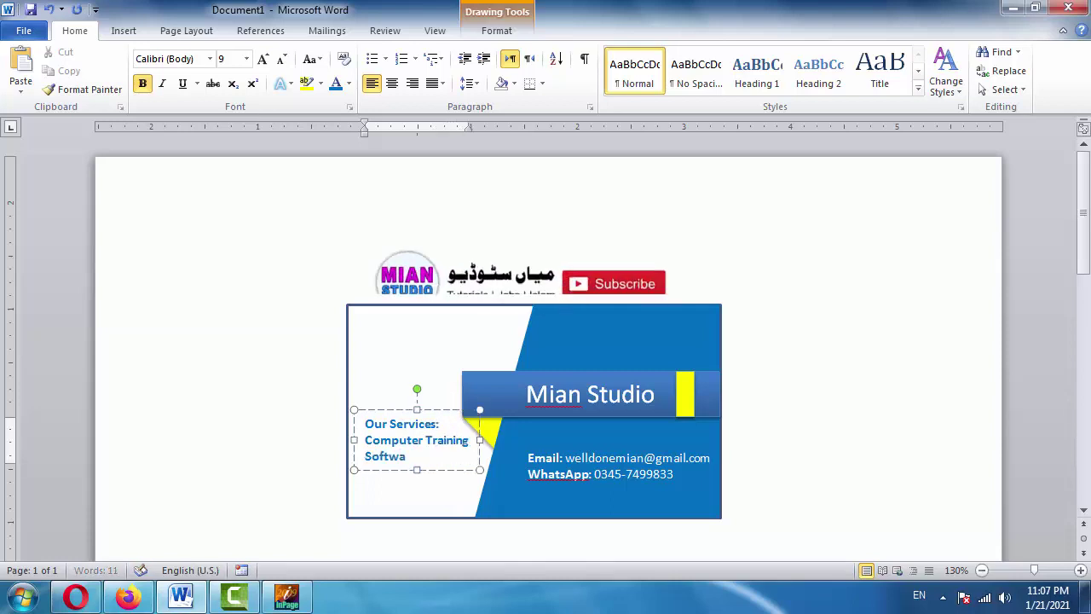
{"action": "type", "text": "res"}
{"action": "key", "text": "Return"}
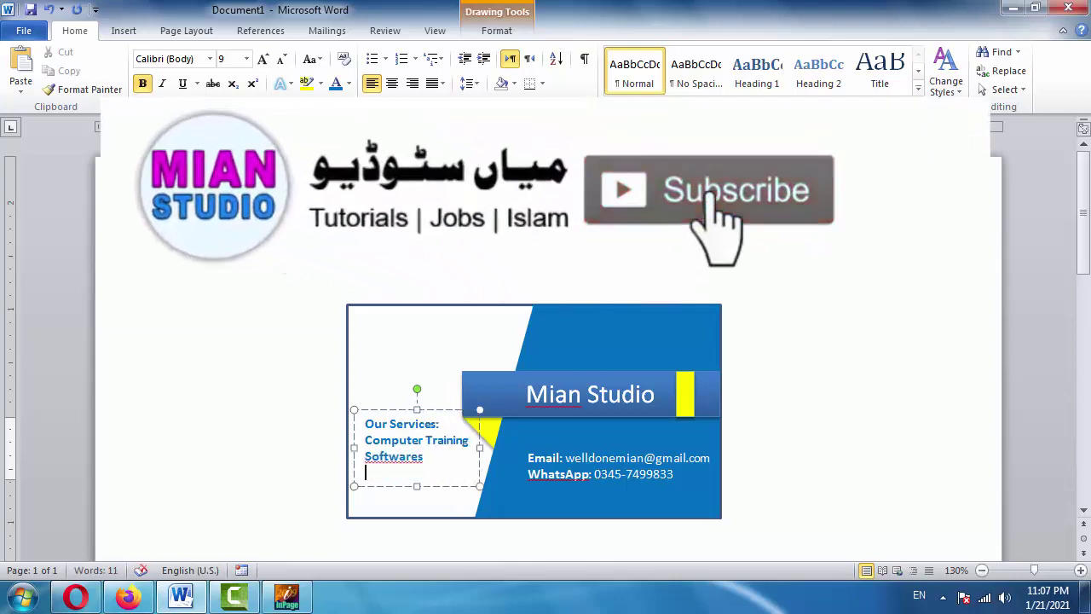
{"action": "type", "text": "M"}
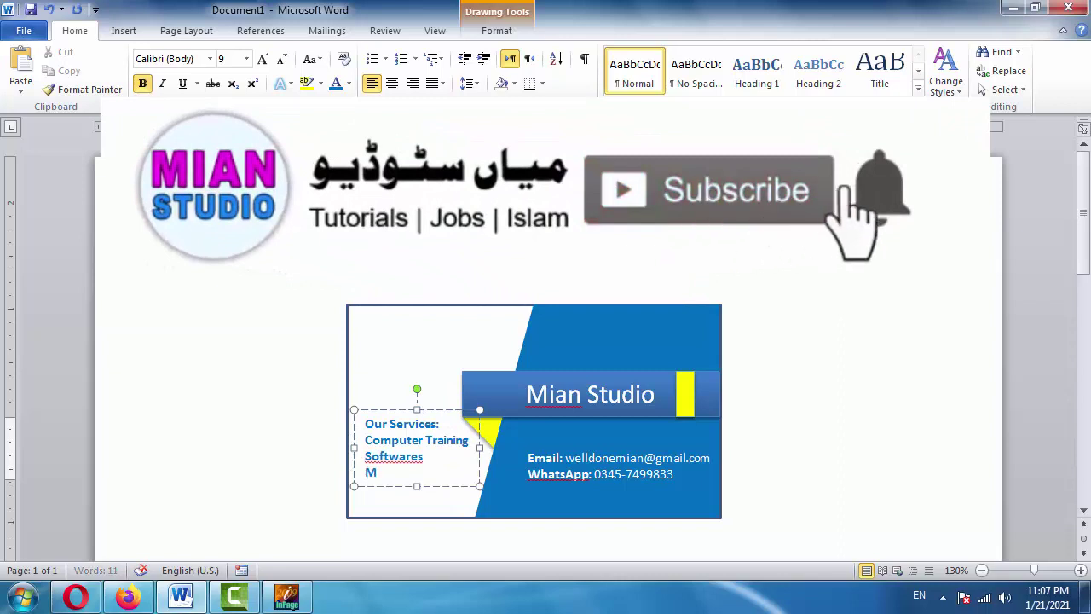
{"action": "type", "text": "arketing"}
{"action": "key", "text": "Return"}
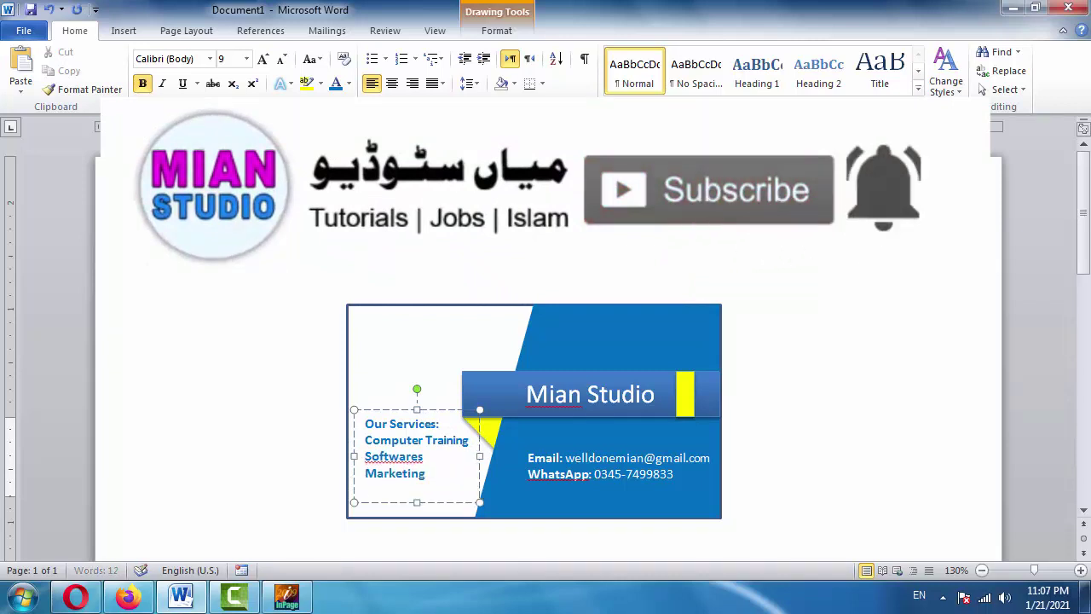
{"action": "type", "text": "Freelancing"}
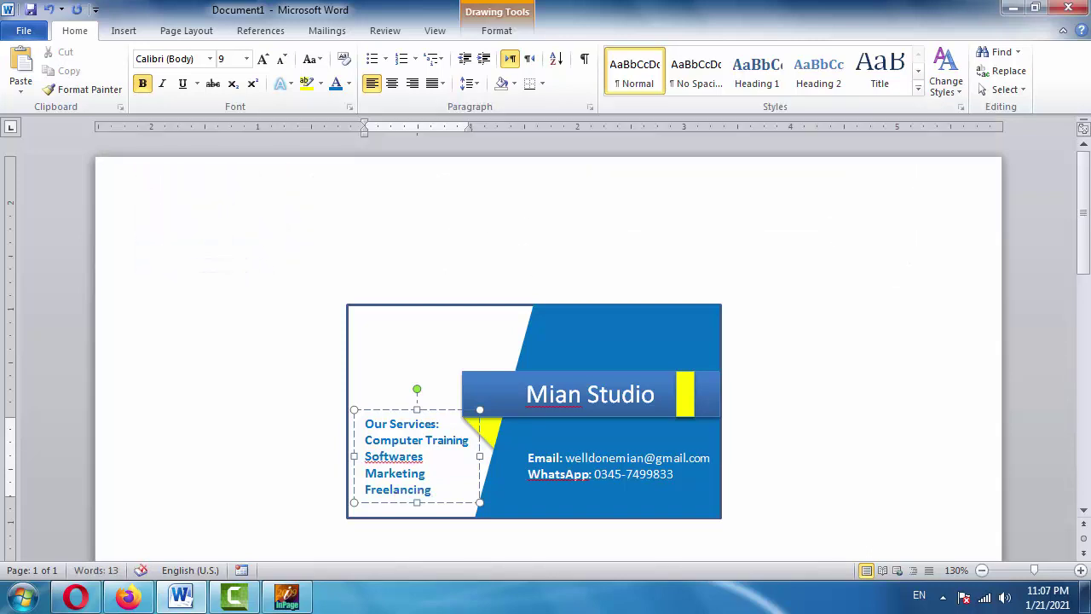